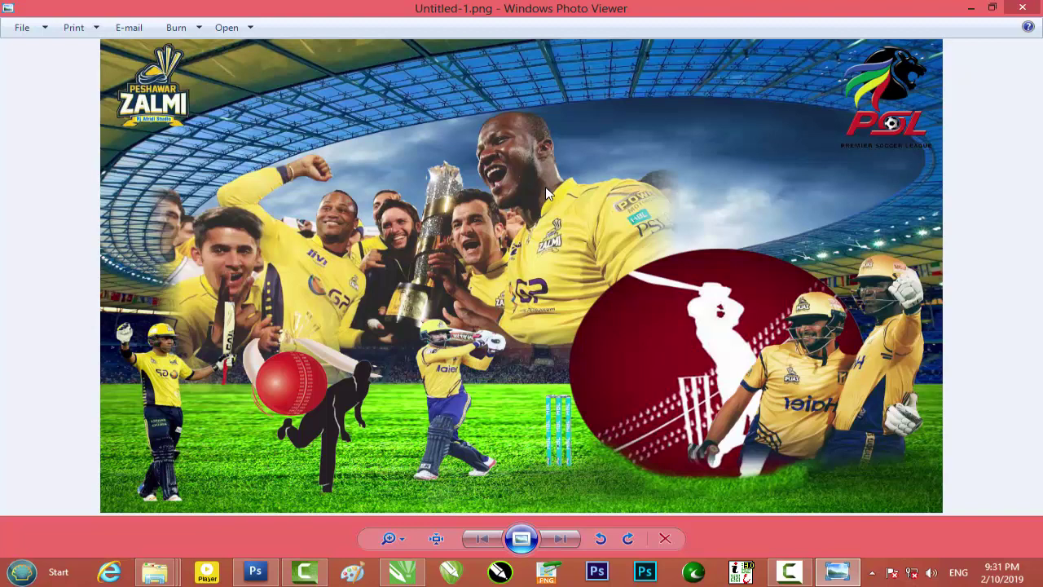
Close the photo preview, bring Peshawar zalmi.cdr into the open Untitled-1 drawing in CorelDRAW, and move the artwork up over the page
click(1023, 8)
click(428, 218)
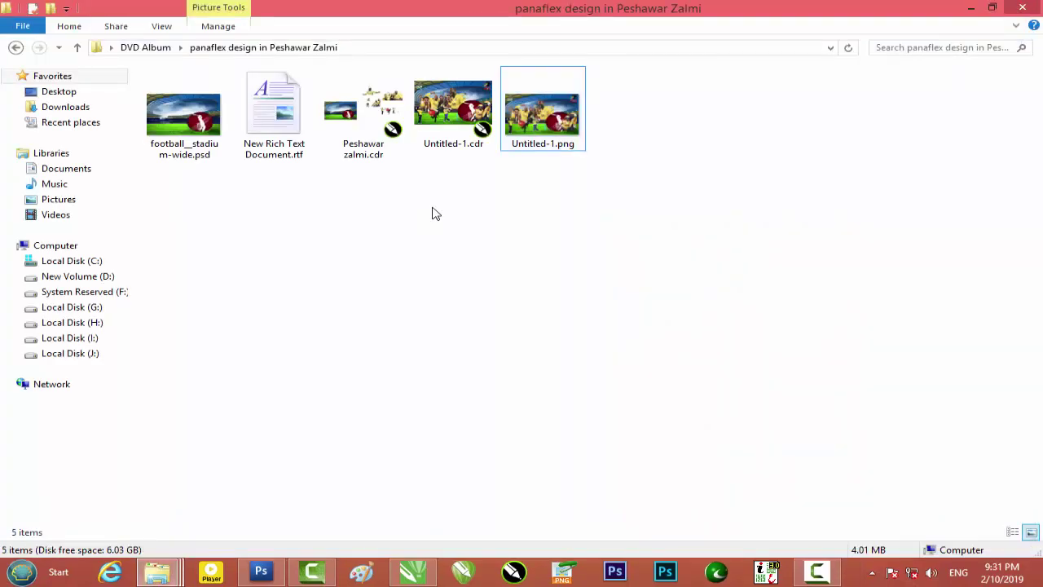
drag(353, 133, 535, 343)
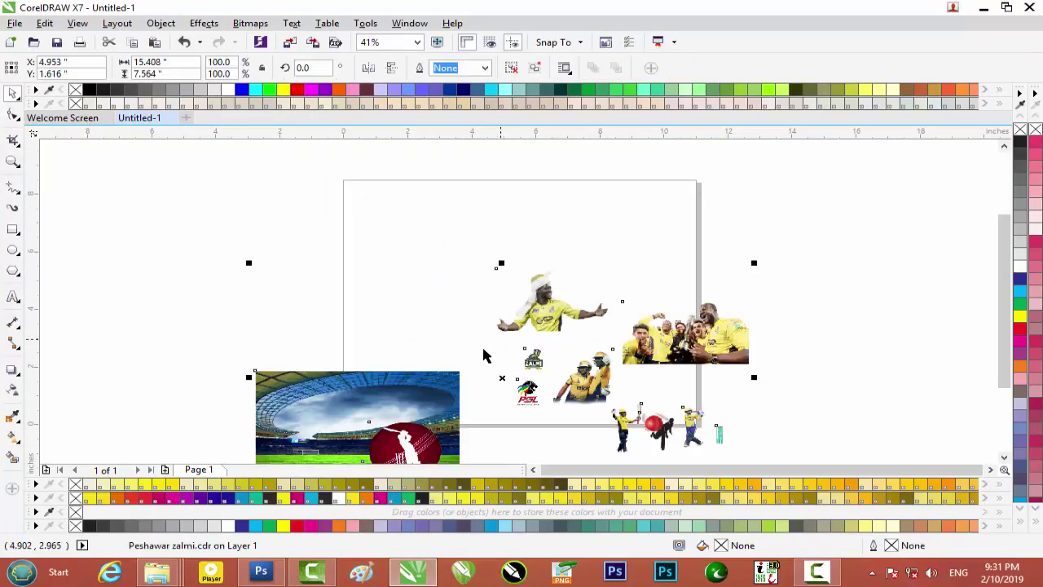
drag(414, 384, 433, 278)
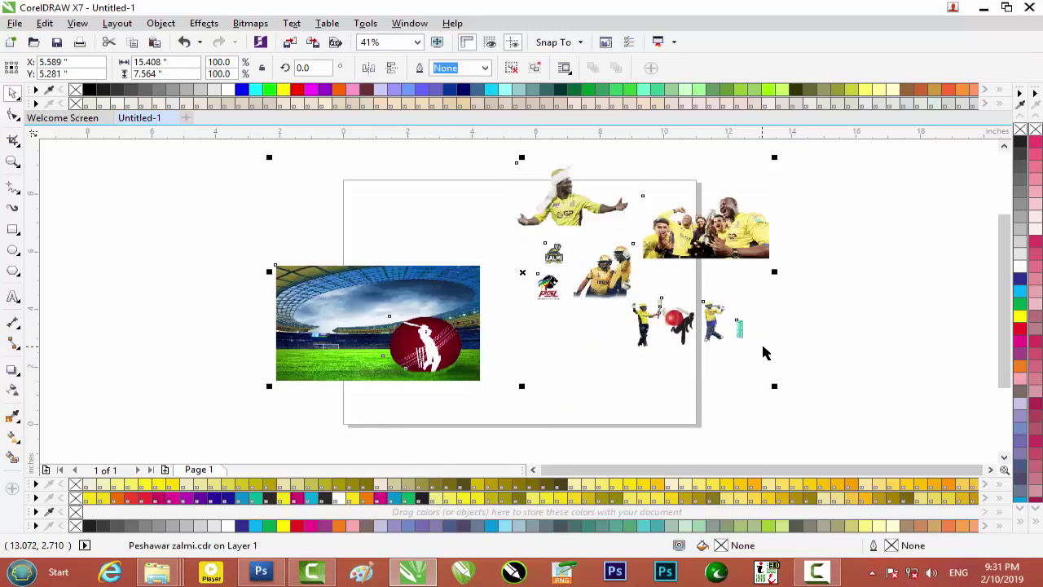
Ungroup the imported artwork into separate objects and clear the selection
click(791, 361)
click(411, 344)
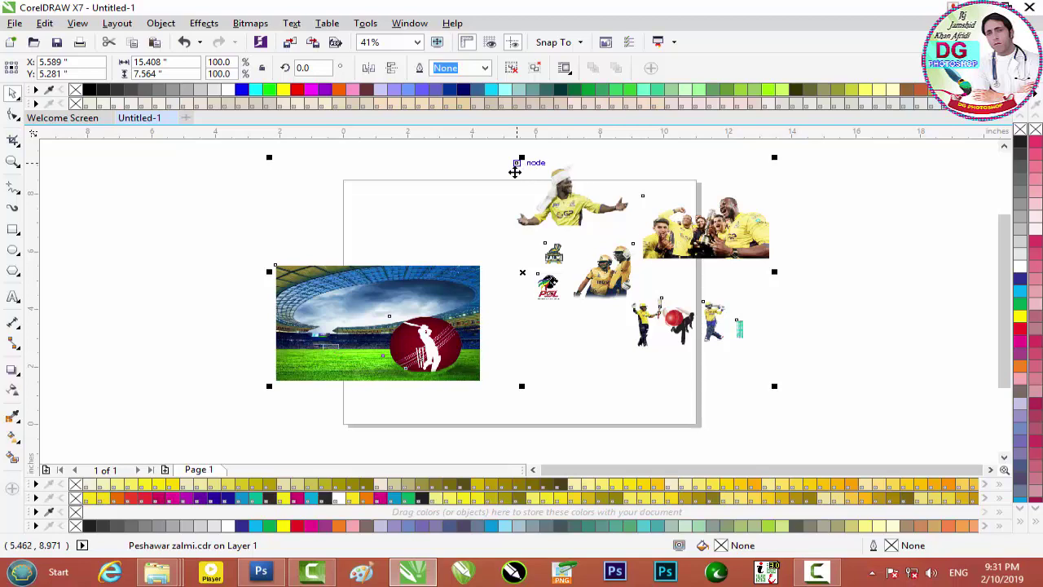
click(404, 181)
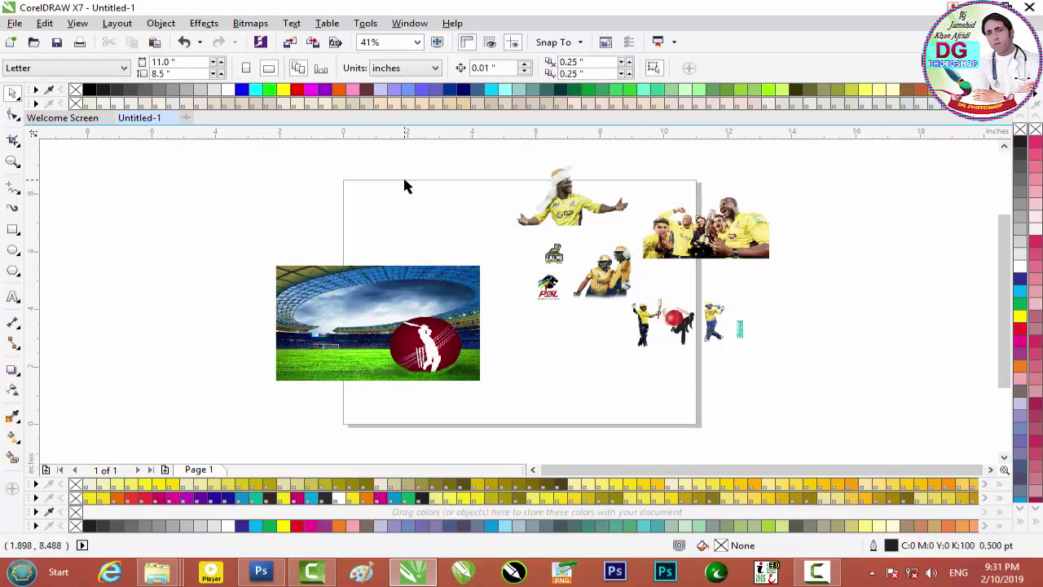
click(365, 295)
click(511, 72)
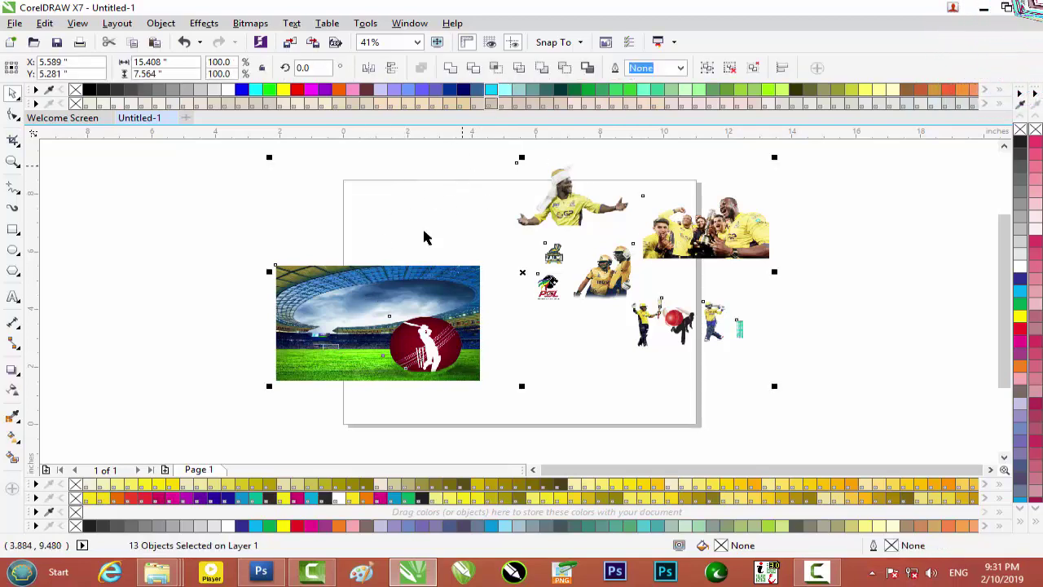
click(457, 181)
Place the team photo with the trophy over the stadium background's stands and order it behind the red cricket ball
scroll(416, 357, up, 2)
scroll(427, 318, up, 2)
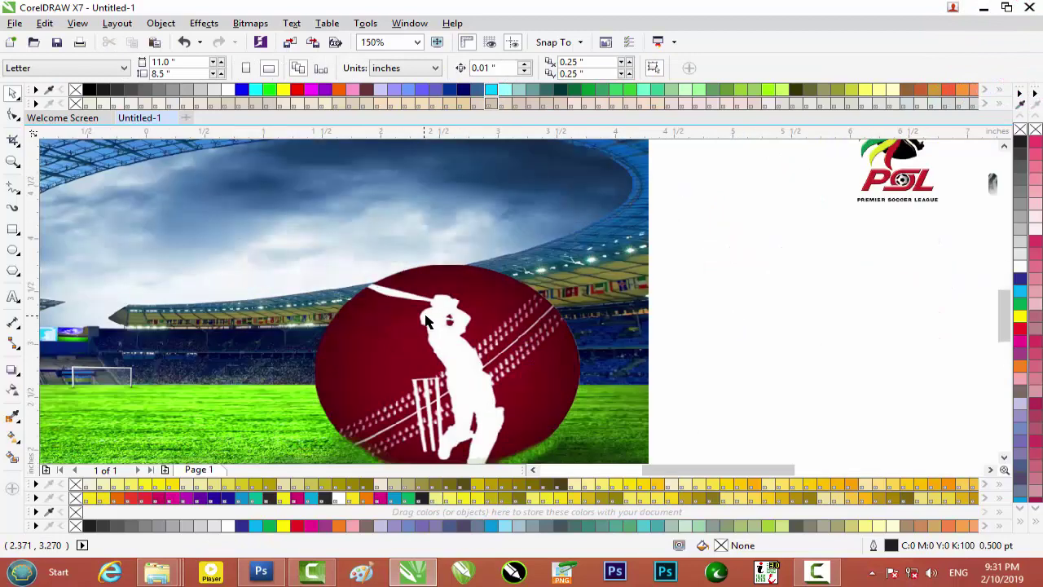
scroll(441, 316, down, 2)
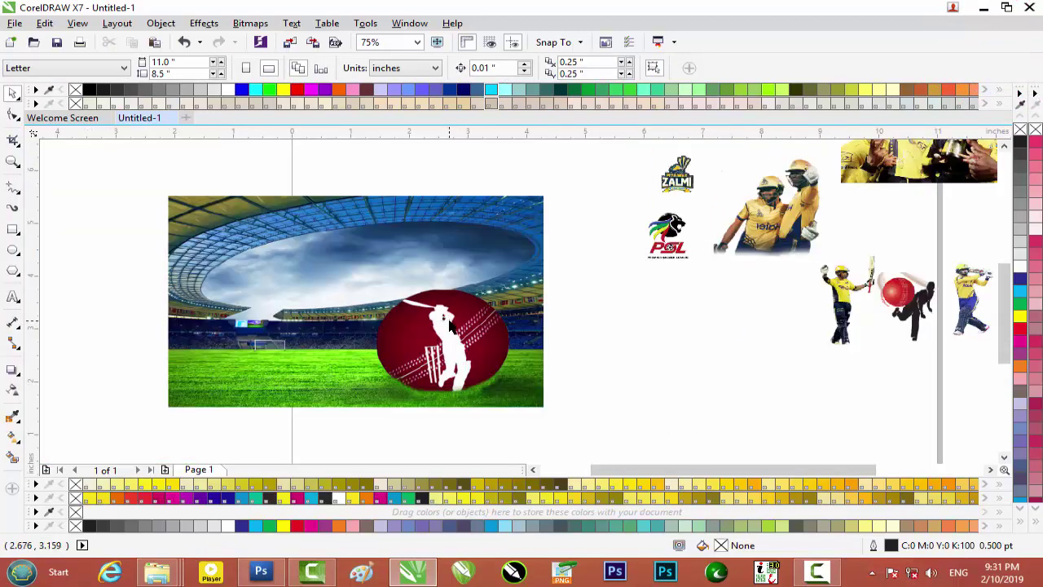
scroll(449, 323, down, 2)
scroll(500, 330, up, 2)
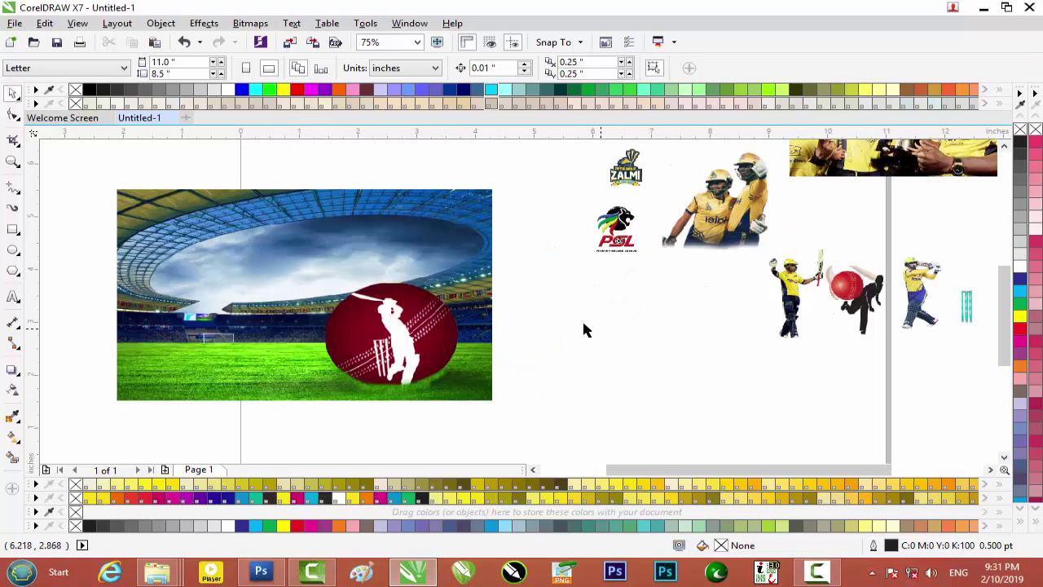
scroll(600, 334, down, 2)
click(802, 246)
drag(762, 218, 426, 309)
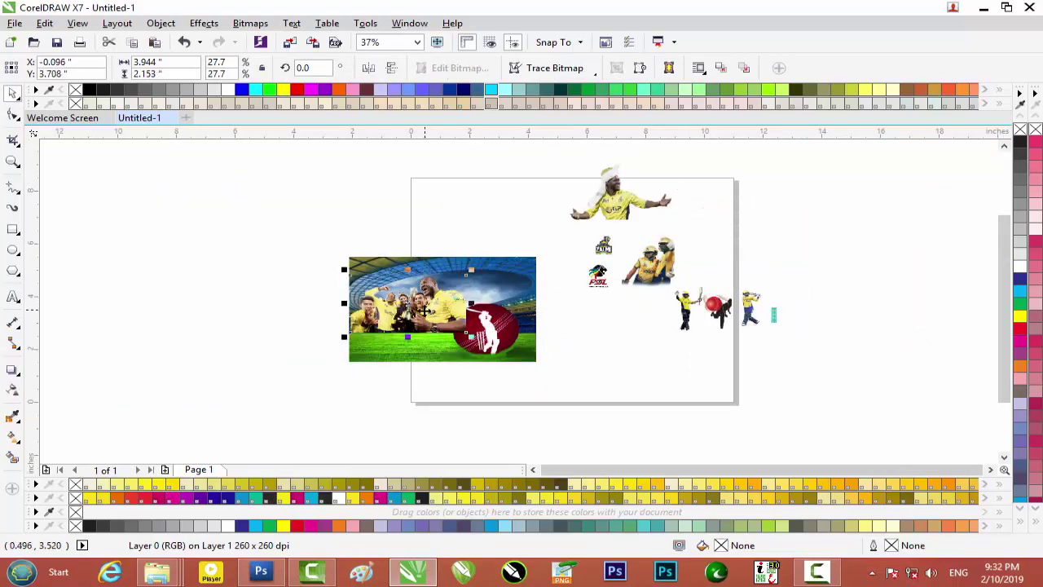
scroll(426, 310, up, 4)
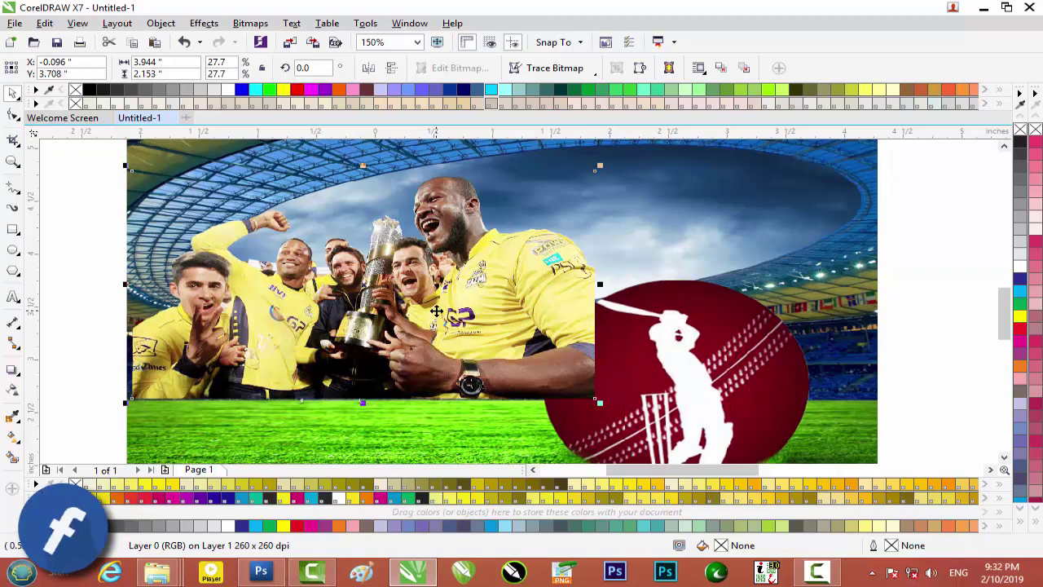
key(ctrl+Page_Down)
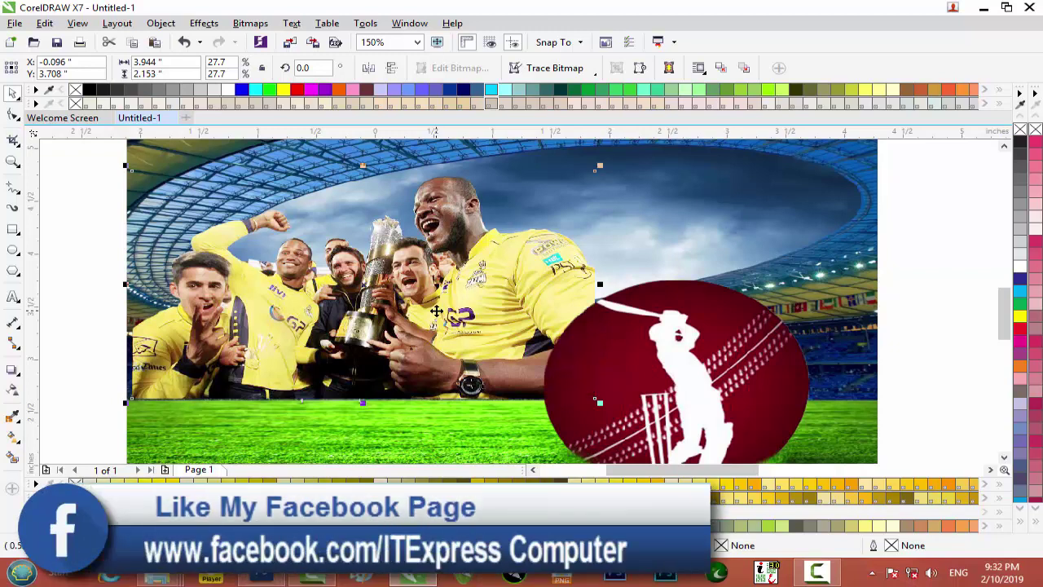
Shift the team photo slightly right and up on the stadium background, to about X 0.22" and Y 4.122"
scroll(436, 311, down, 2)
drag(467, 303, 470, 300)
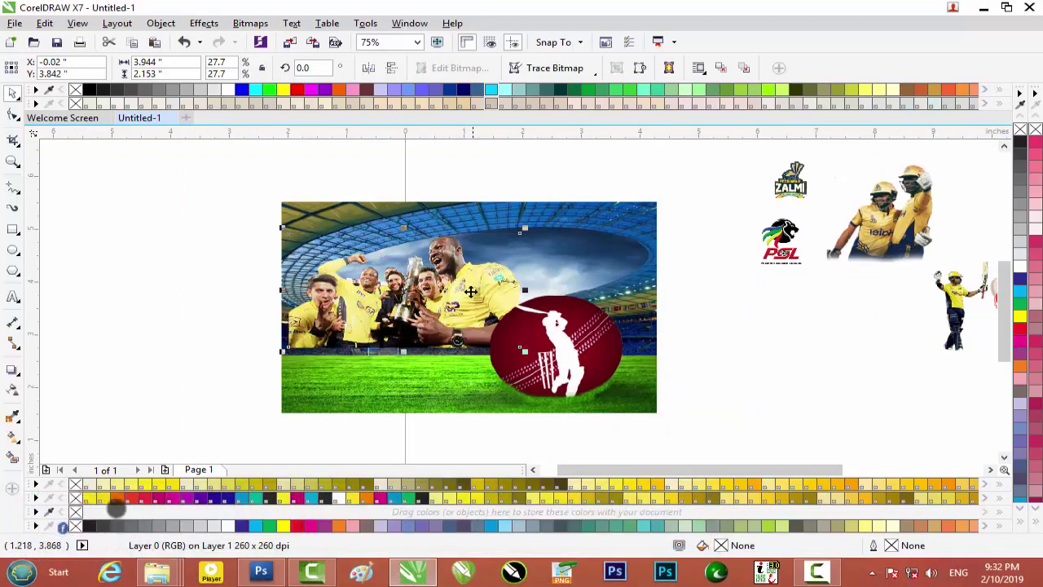
scroll(471, 295, up, 2)
key(Right)
key(Right)
key(Right)
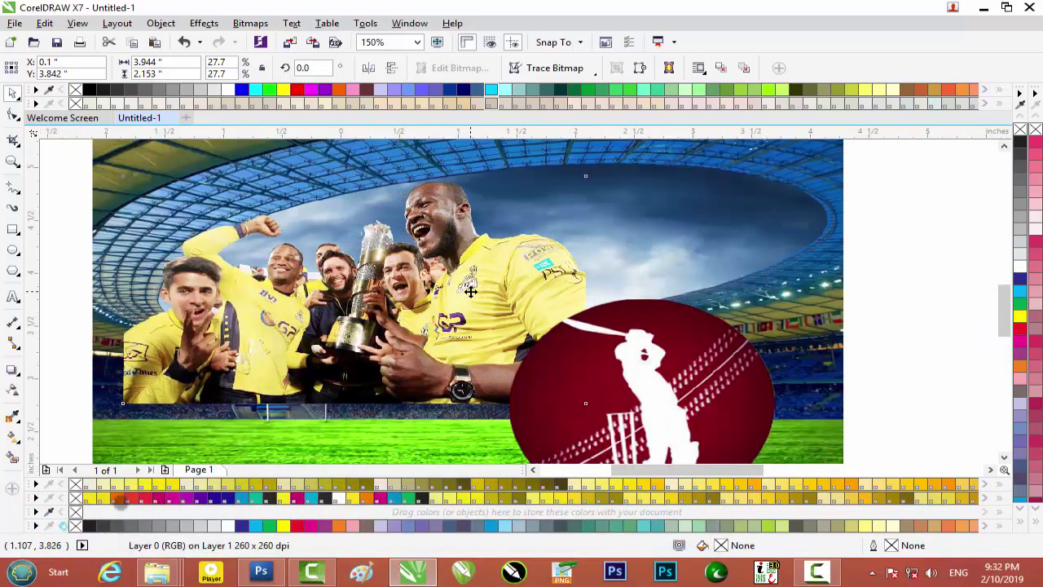
key(Up)
key(Up)
key(Up)
key(Up)
key(Up)
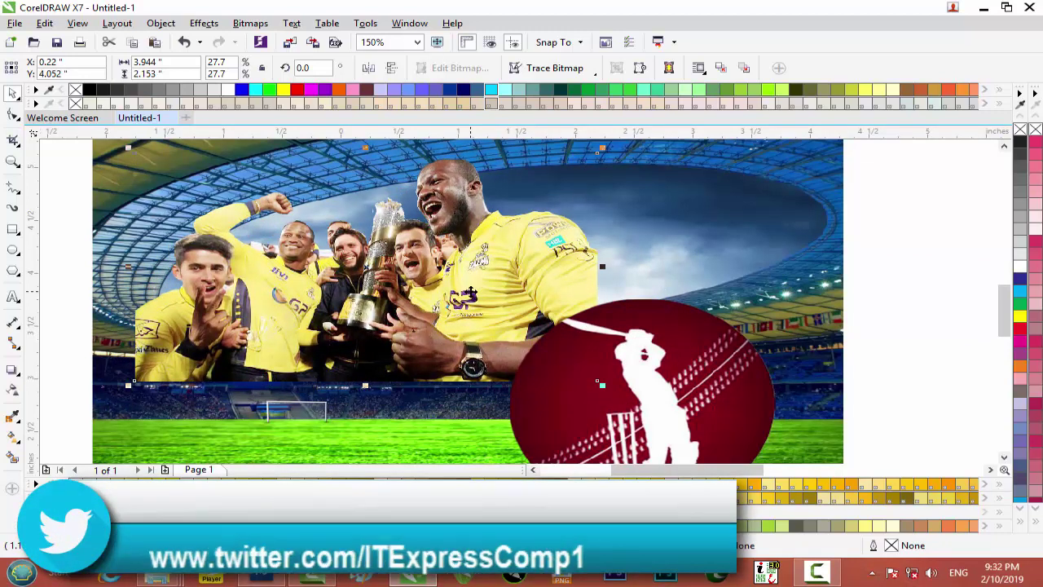
key(Up)
key(Up)
key(Up)
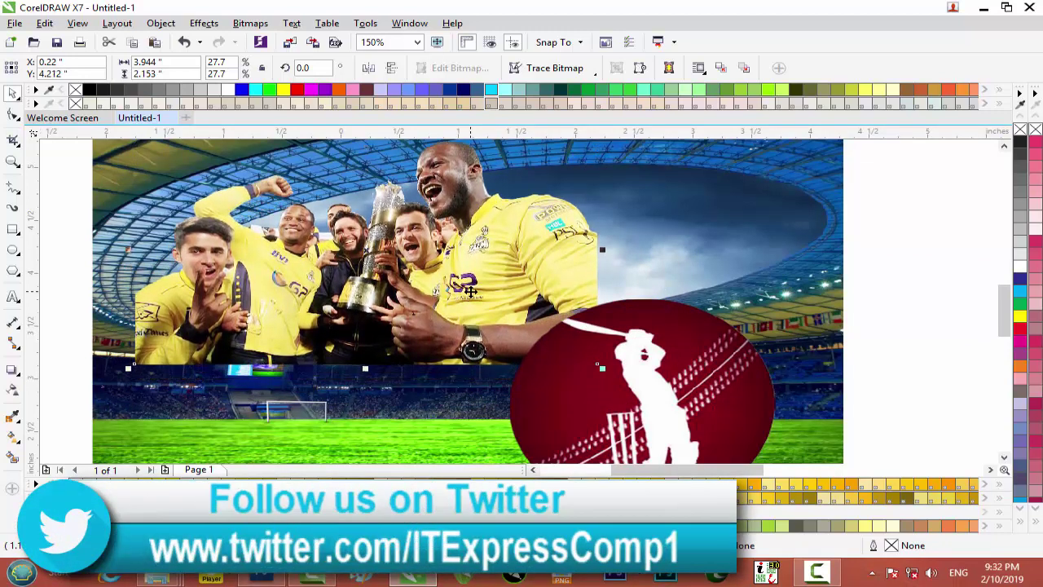
scroll(602, 371, down, 1)
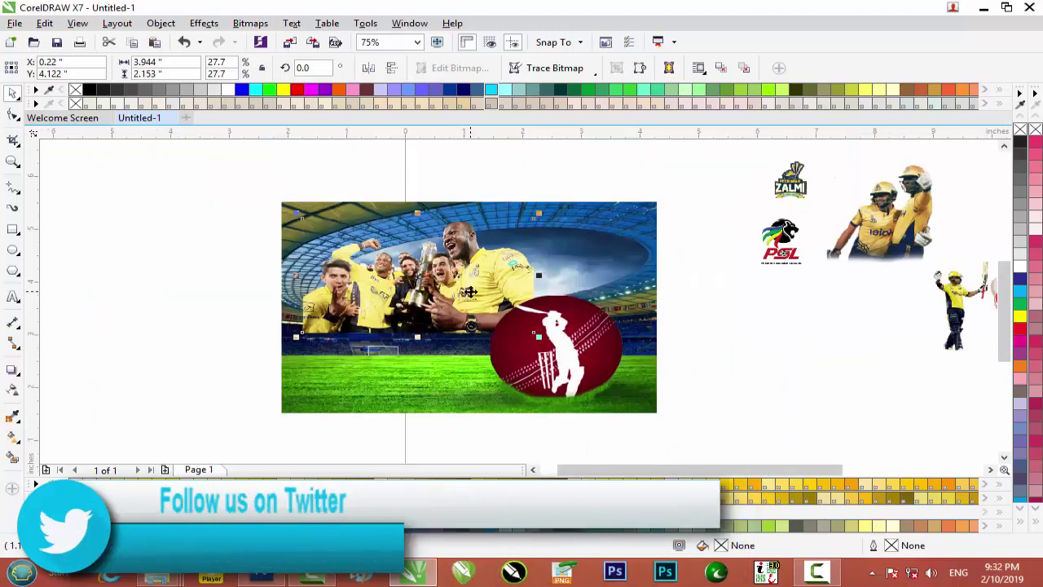
Fade the team photo's left edge into the stadium with a linear transparency and convert the result to a bitmap
scroll(683, 403, up, 1)
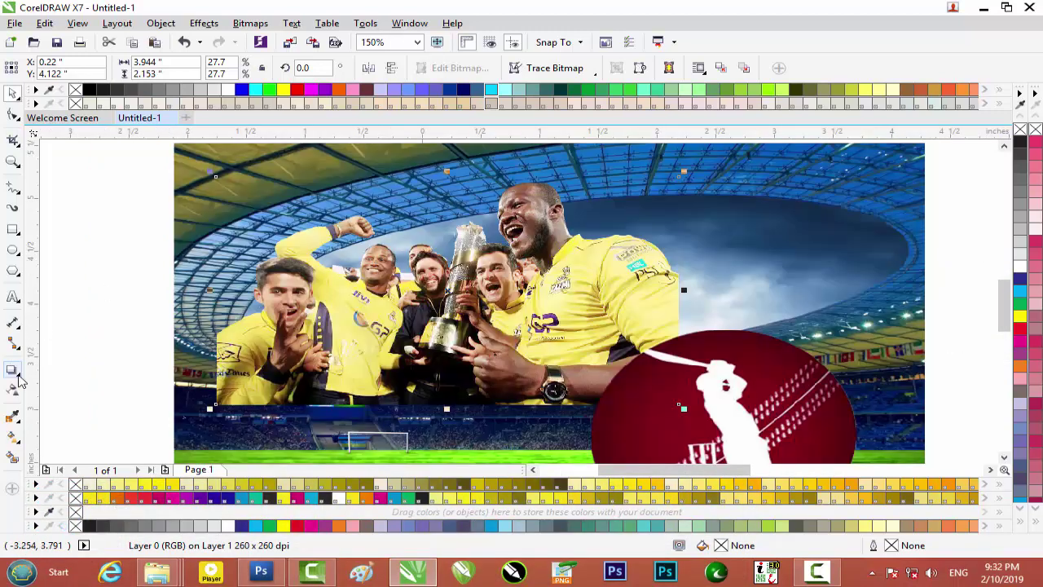
click(13, 391)
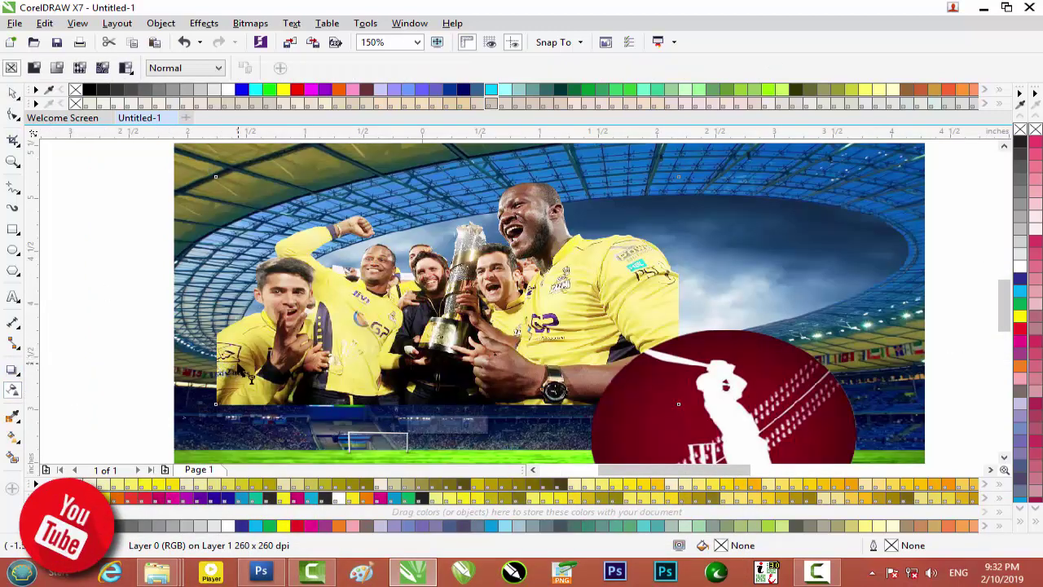
click(237, 370)
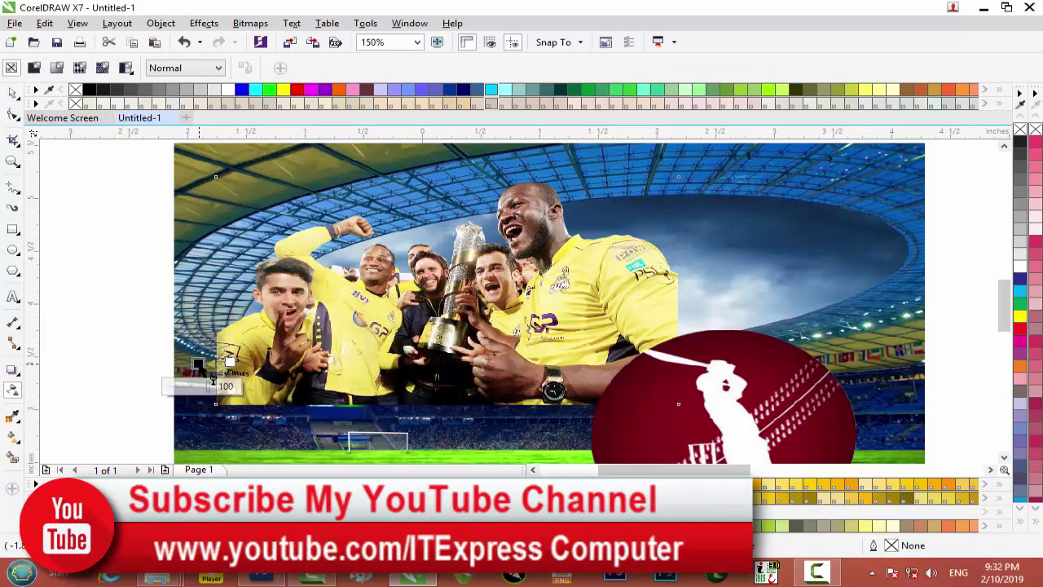
scroll(237, 371, up, 1)
drag(194, 363, 239, 364)
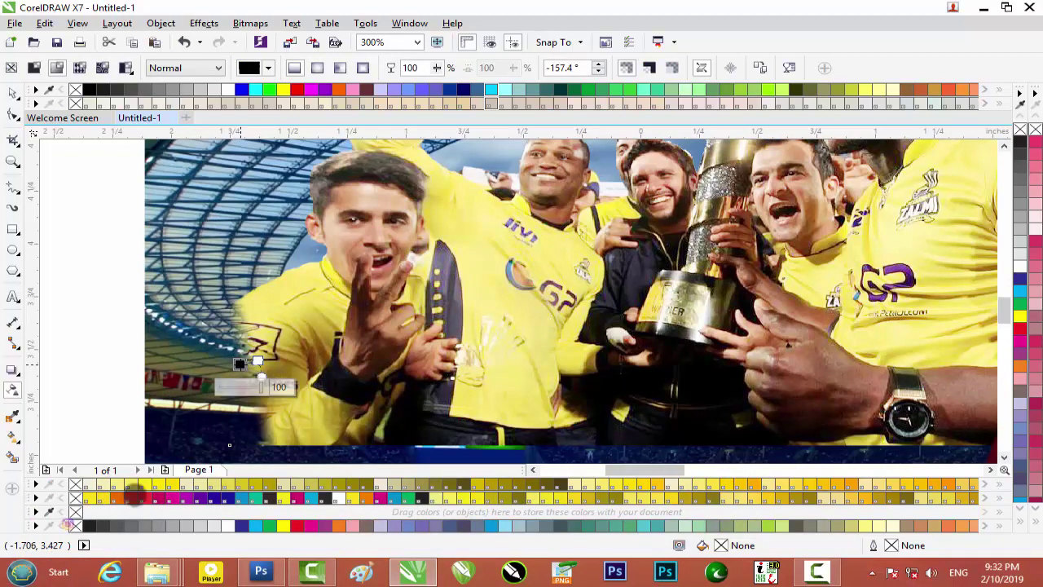
click(250, 23)
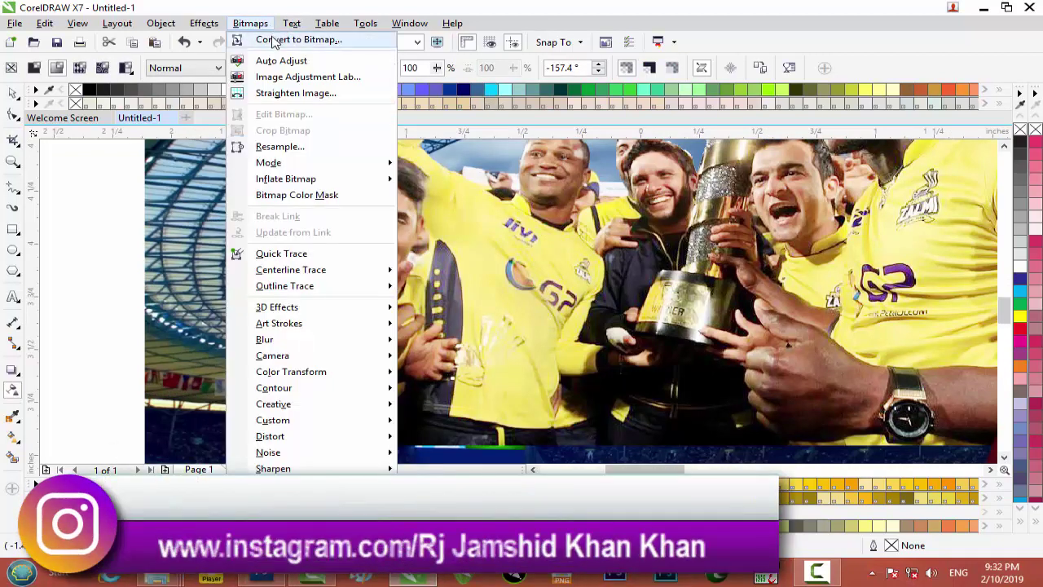
click(278, 37)
click(468, 363)
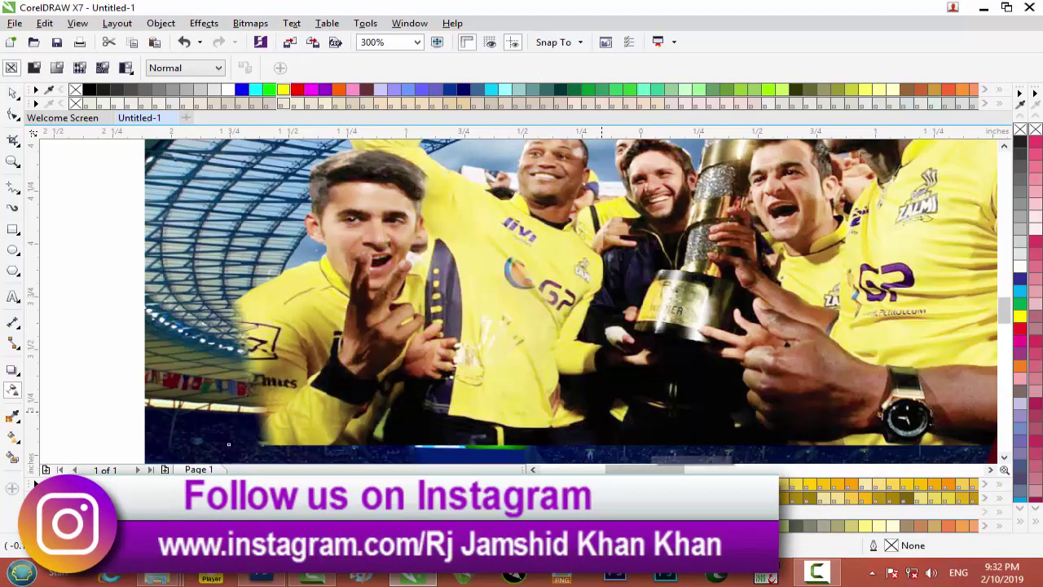
Fade the team photo's bottom edge with a linear transparency and convert it to a 300 dpi CMYK bitmap with a transparent background
drag(586, 381, 592, 456)
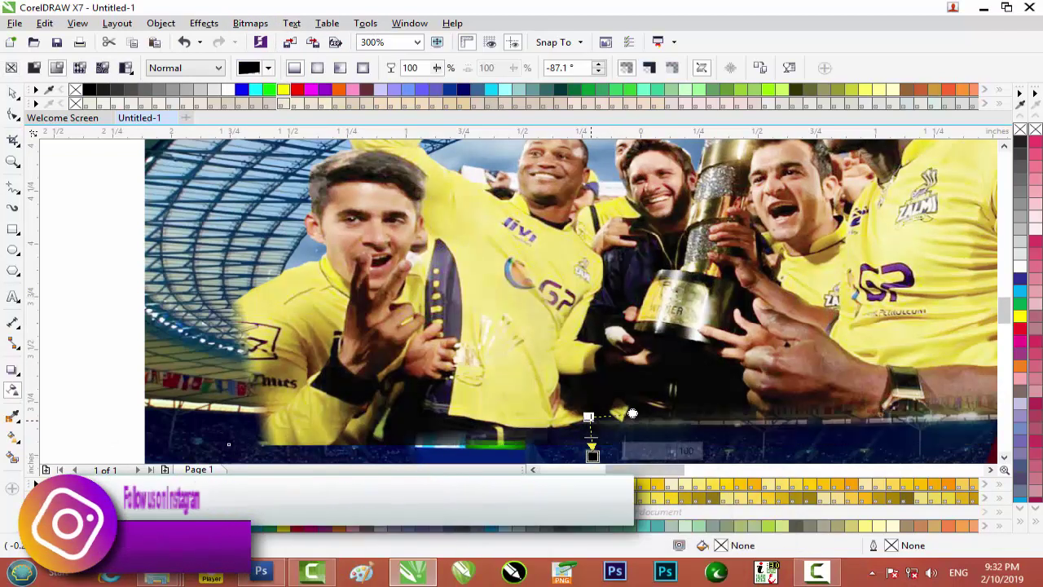
drag(586, 381, 584, 367)
drag(591, 447, 591, 433)
mouse_move(584, 367)
mouse_down()
mouse_move(586, 355)
mouse_move(590, 383)
mouse_up()
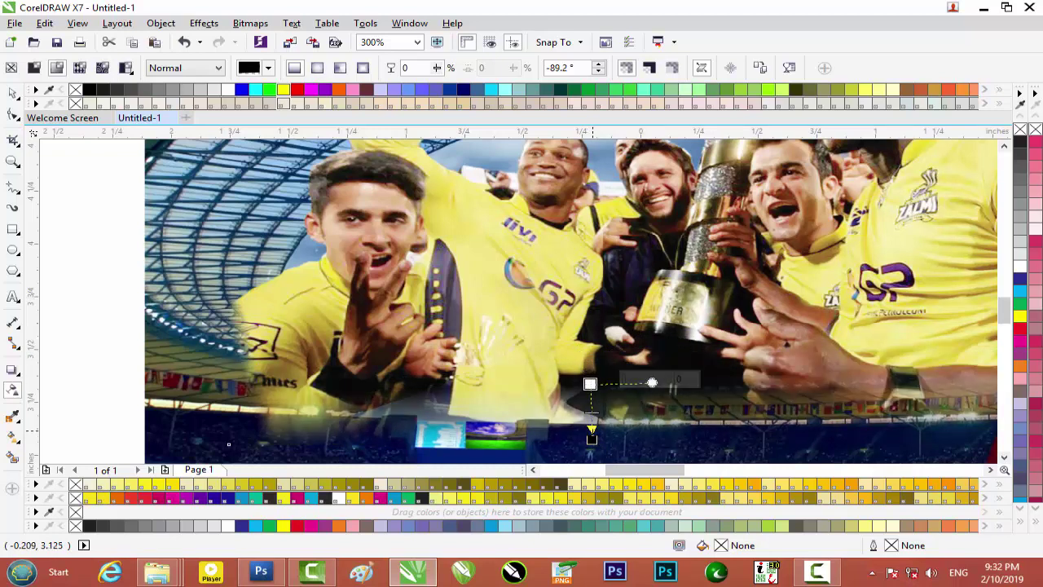
drag(592, 440, 575, 411)
scroll(575, 412, down, 3)
scroll(574, 412, up, 1)
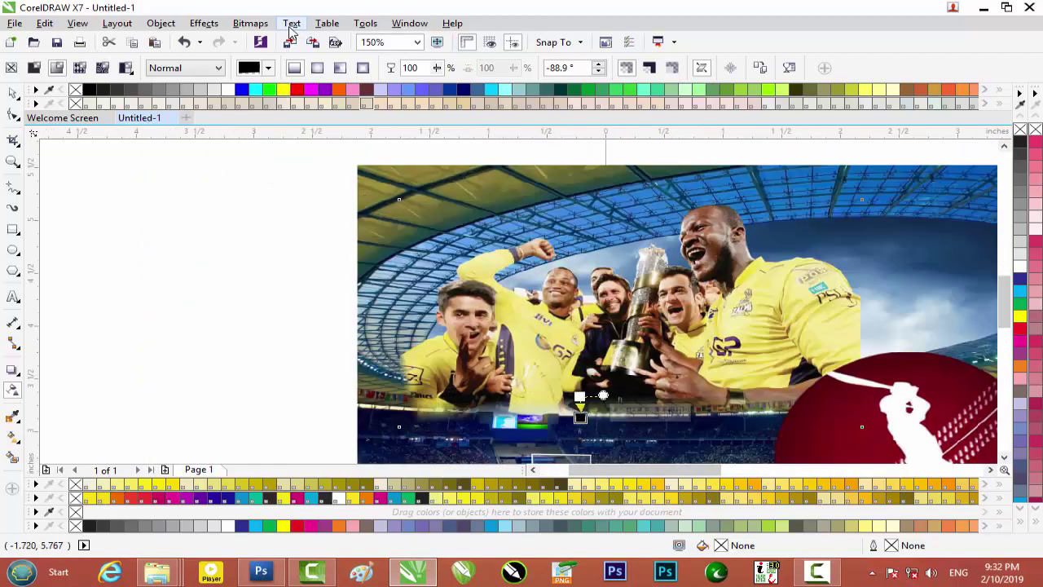
click(250, 23)
click(270, 48)
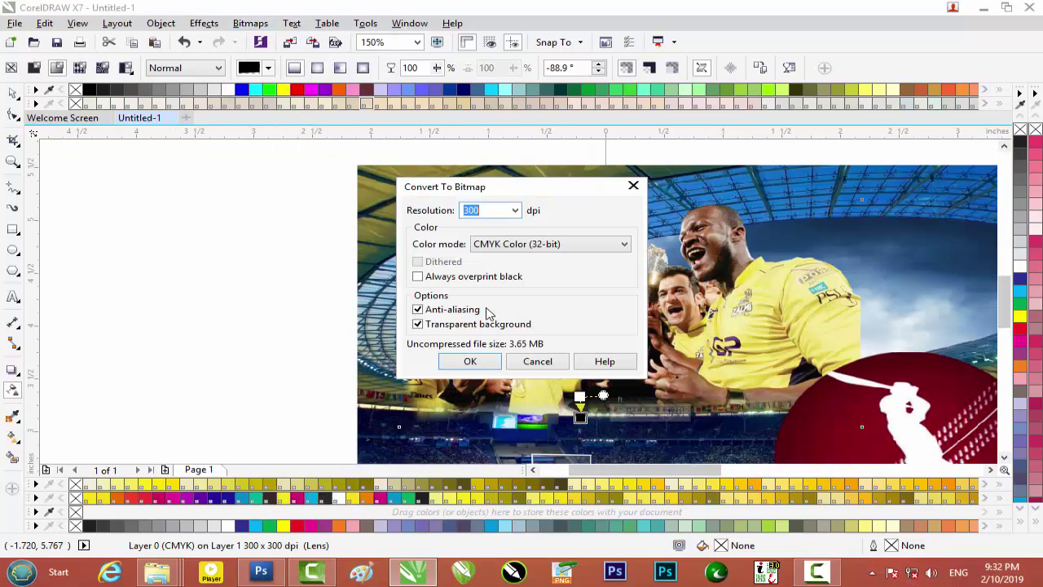
click(468, 361)
Fade the team photo's right edge into the sky with a horizontal linear transparency and deselect the photo
drag(833, 332, 769, 335)
scroll(853, 335, up, 1)
scroll(769, 334, down, 1)
scroll(769, 334, down, 1)
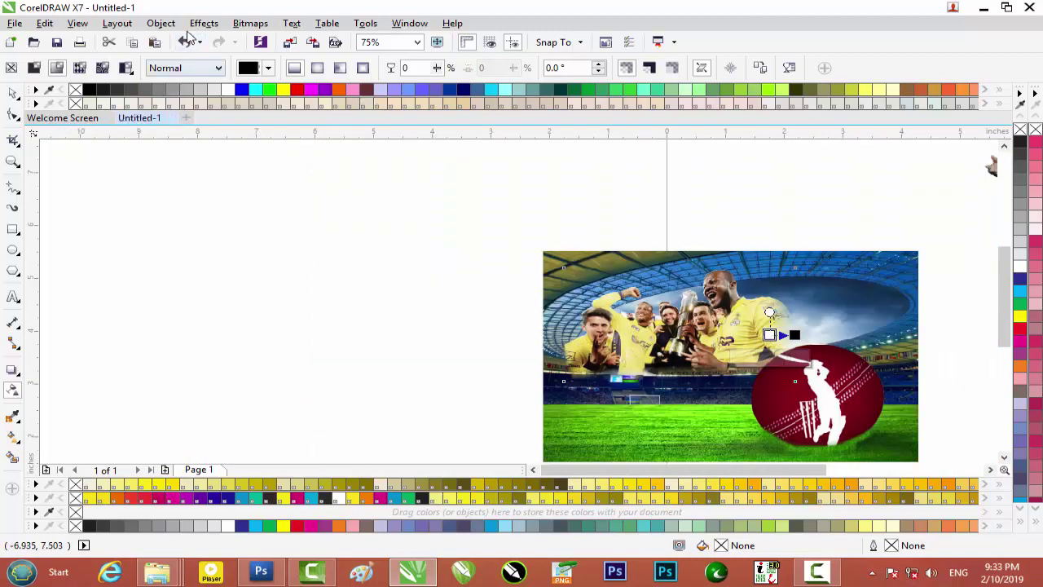
click(244, 23)
click(157, 157)
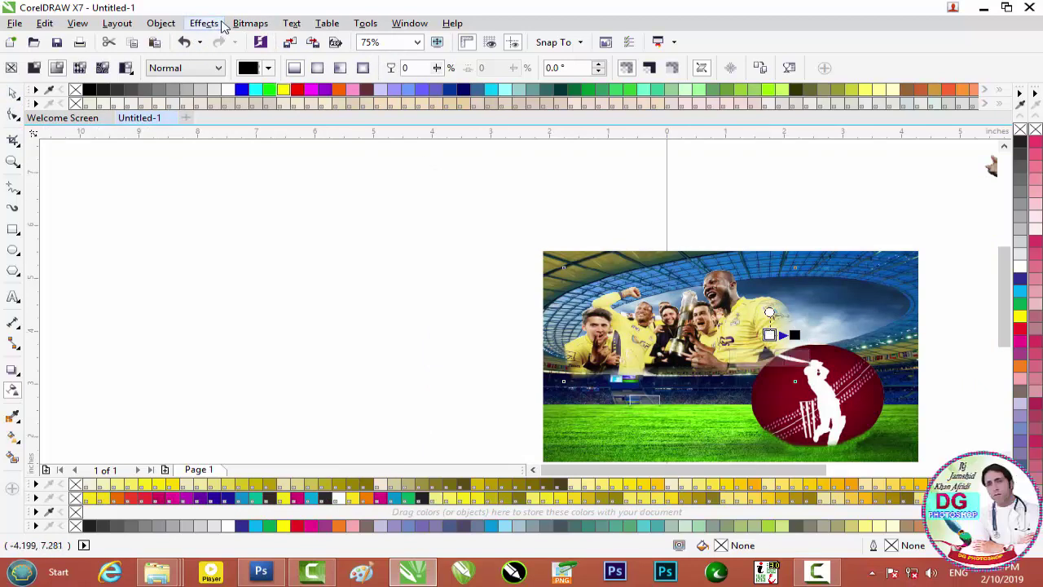
click(12, 96)
click(423, 237)
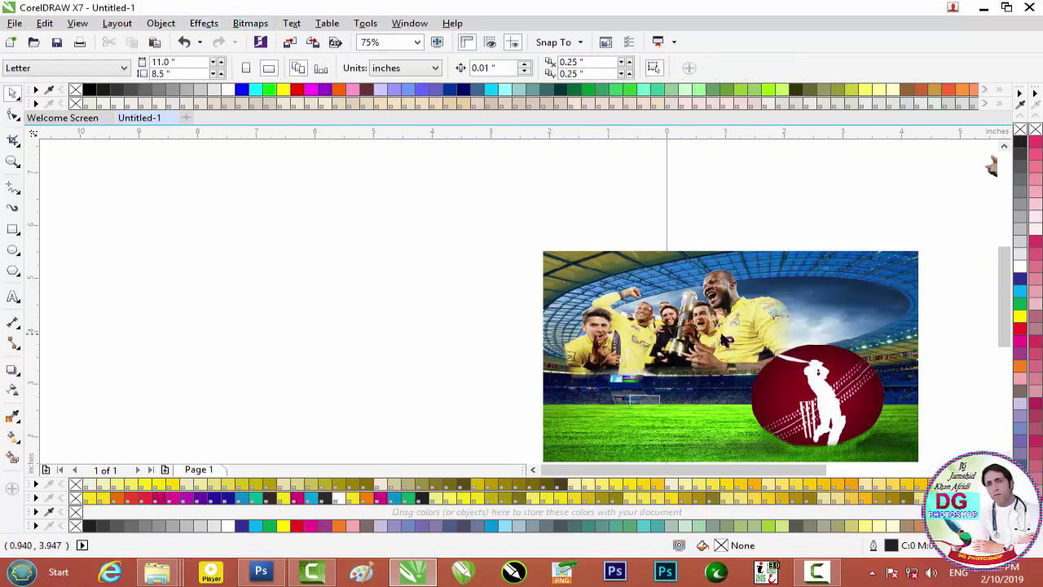
Move the bowler silhouette with the red ball out from between the two batsmen to the empty area below the two-player photo
drag(1008, 292, 984, 310)
drag(727, 469, 780, 470)
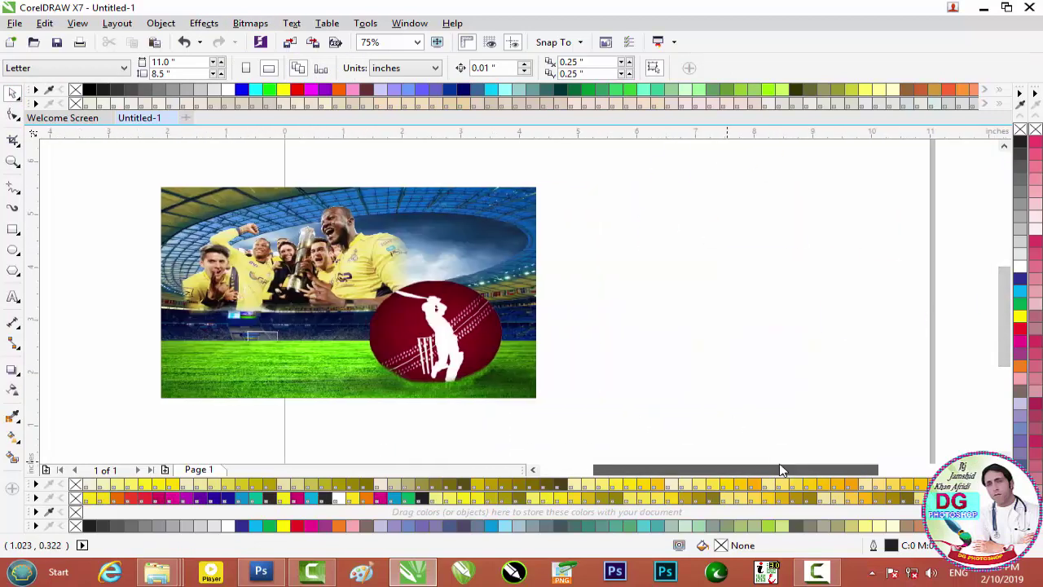
click(774, 210)
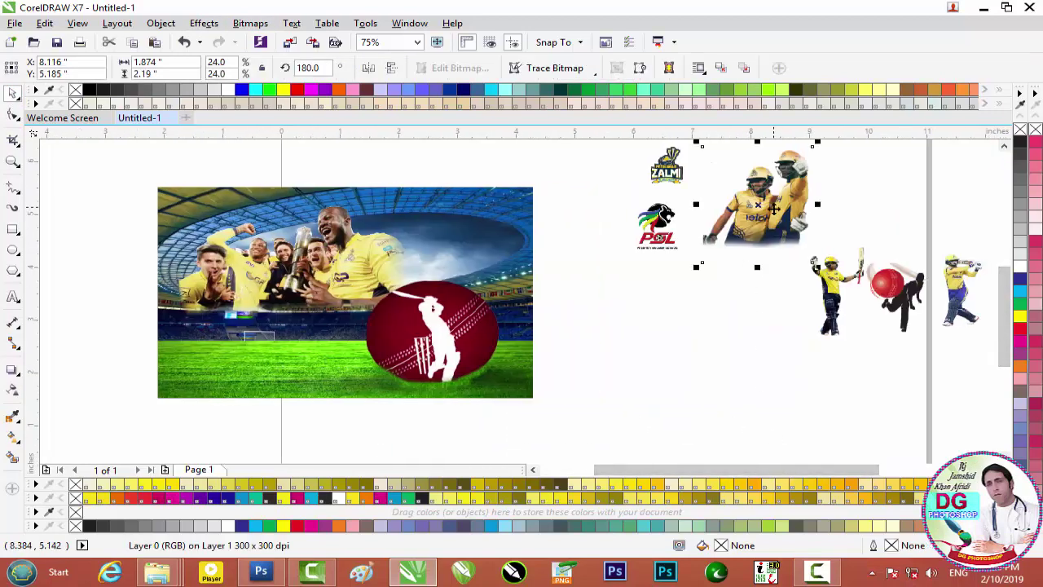
click(766, 300)
click(889, 284)
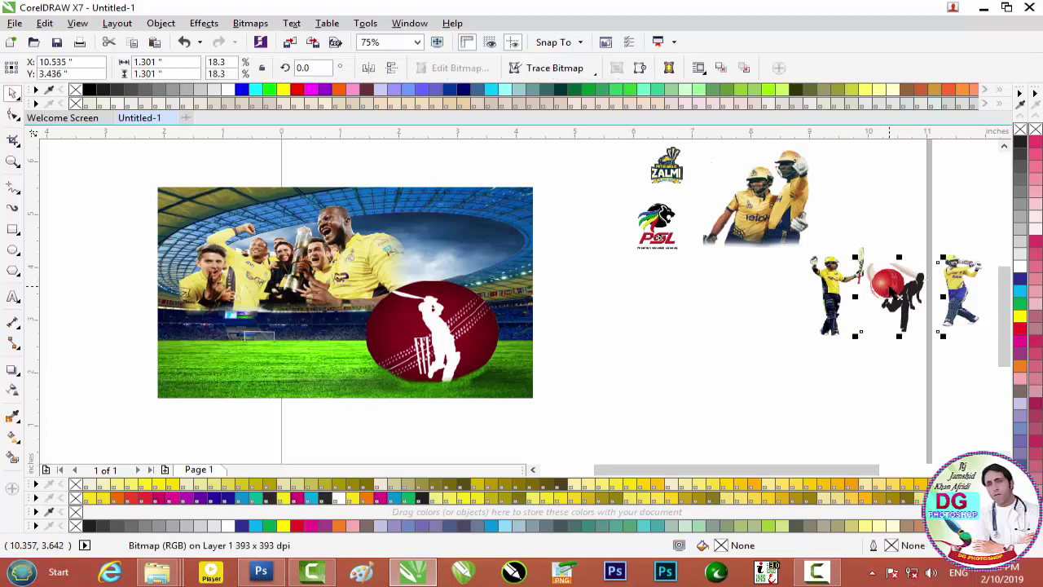
drag(889, 285, 706, 320)
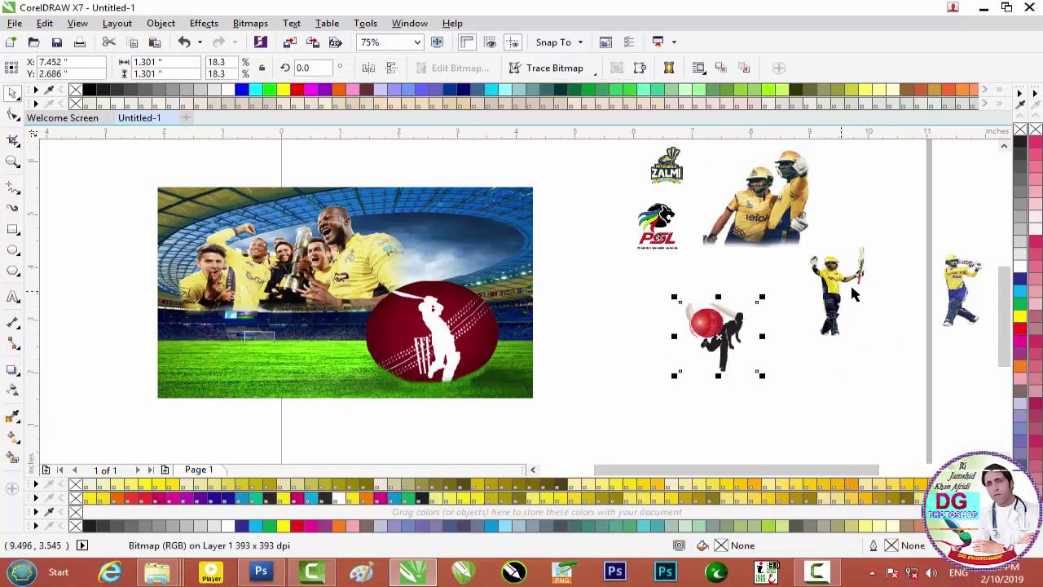
Move the Peshawar Zalmi logo into the banner's upper-left corner, just inside the edge of the stadium background
click(955, 281)
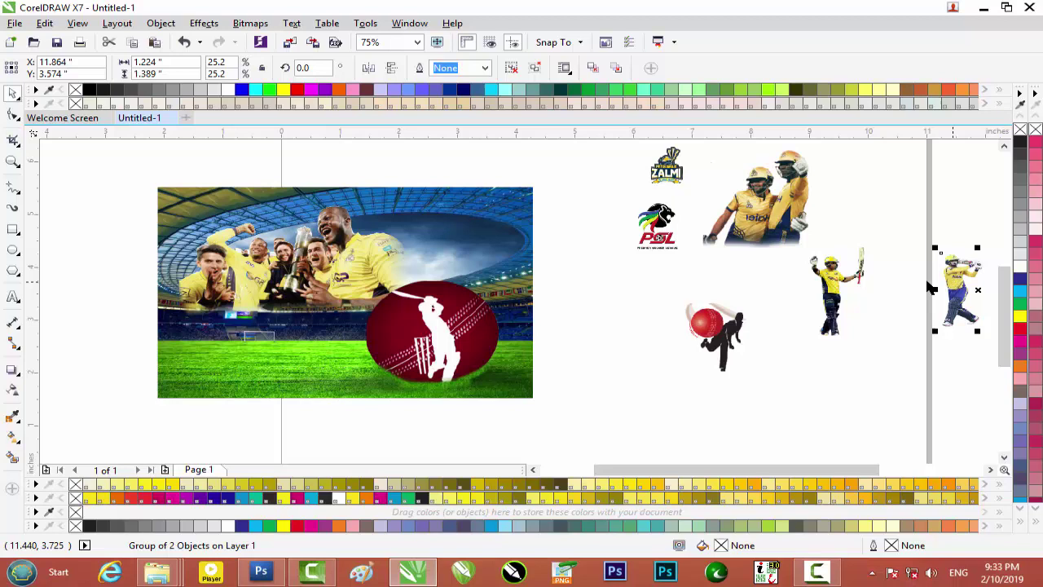
scroll(817, 285, down, 1)
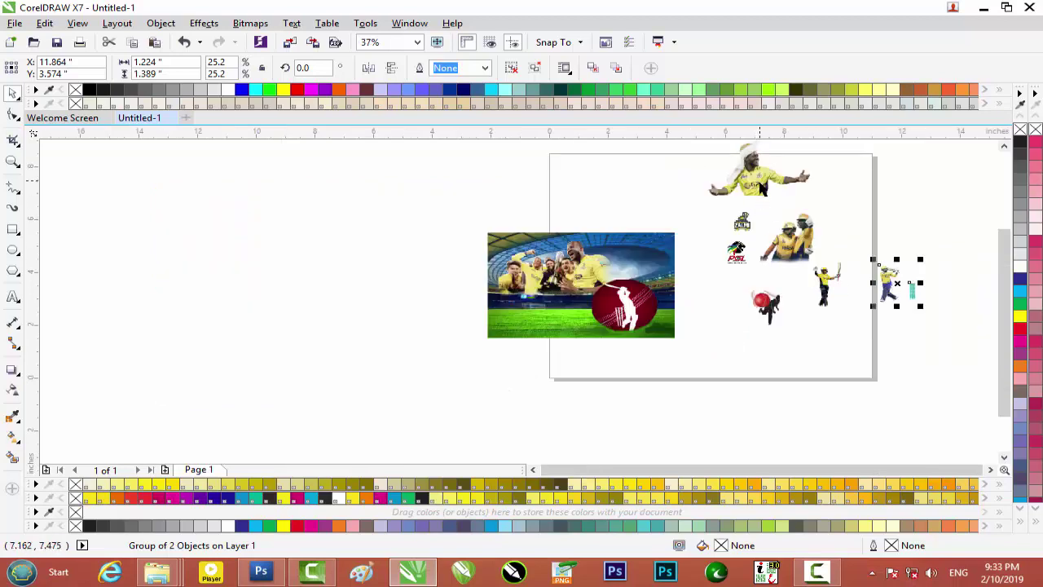
drag(743, 227, 500, 246)
scroll(499, 247, up, 3)
drag(535, 296, 565, 330)
scroll(489, 257, down, 1)
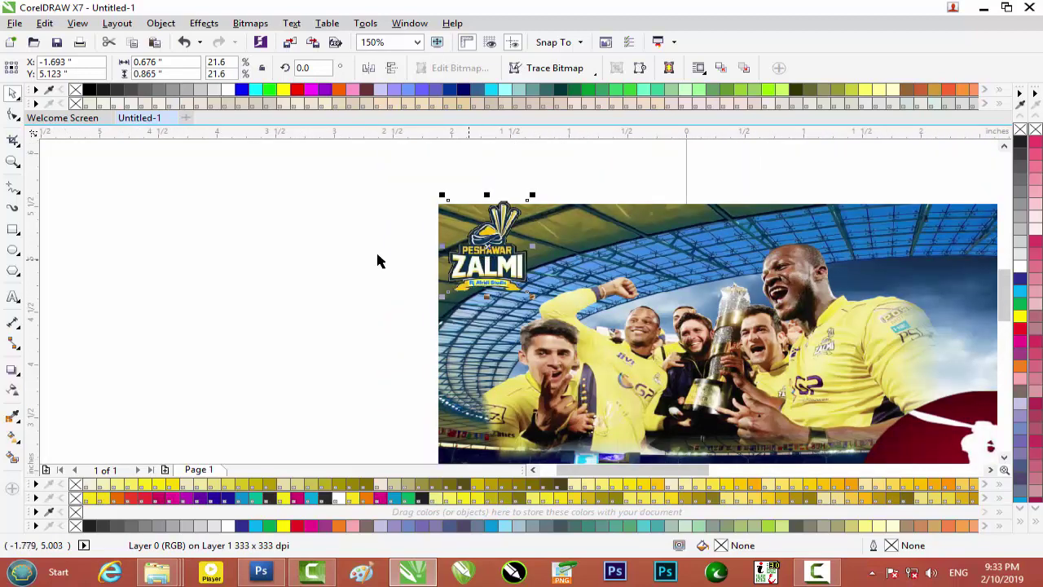
click(378, 261)
click(486, 260)
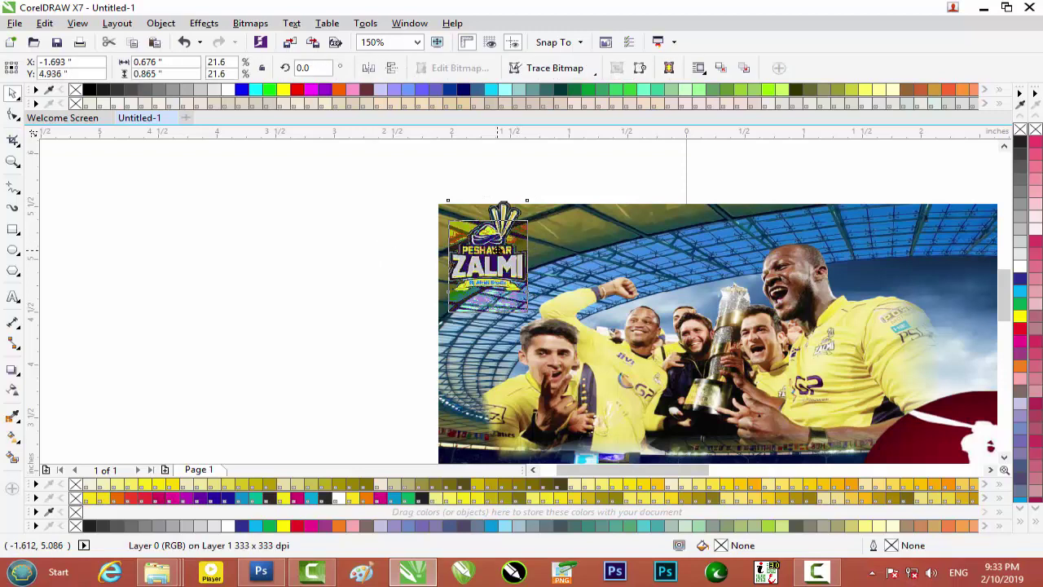
click(382, 245)
Move the PSL lion logo into the banner's upper-right corner, over the stadium roof
scroll(518, 253, down, 2)
drag(758, 259, 665, 255)
scroll(665, 254, up, 2)
drag(621, 301, 612, 327)
click(806, 257)
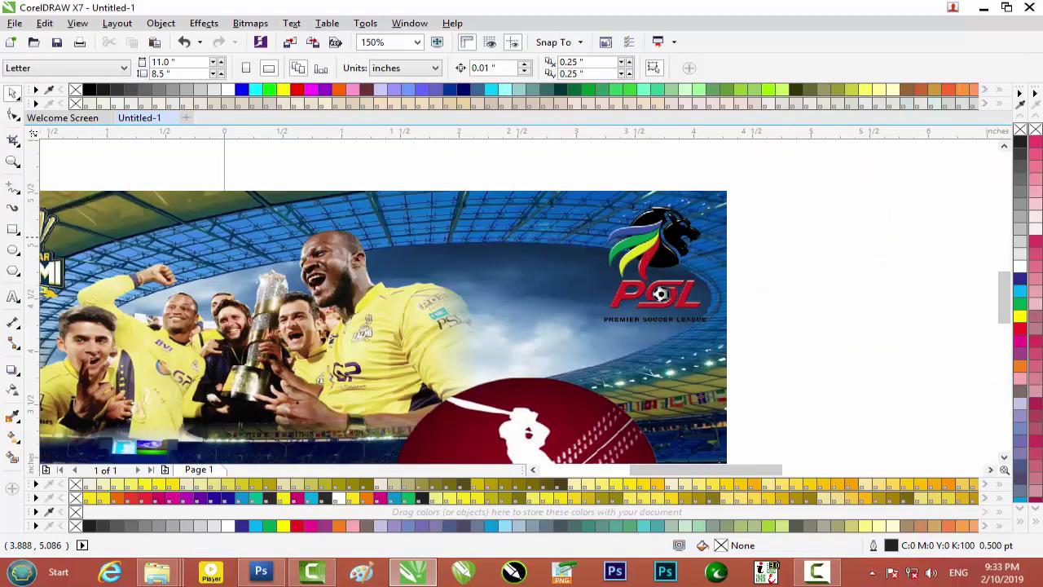
click(680, 266)
click(791, 244)
Place the grouped batsman and stumps on the grass, to the left of the large red ball, and nudge them into position
scroll(662, 258, down, 1)
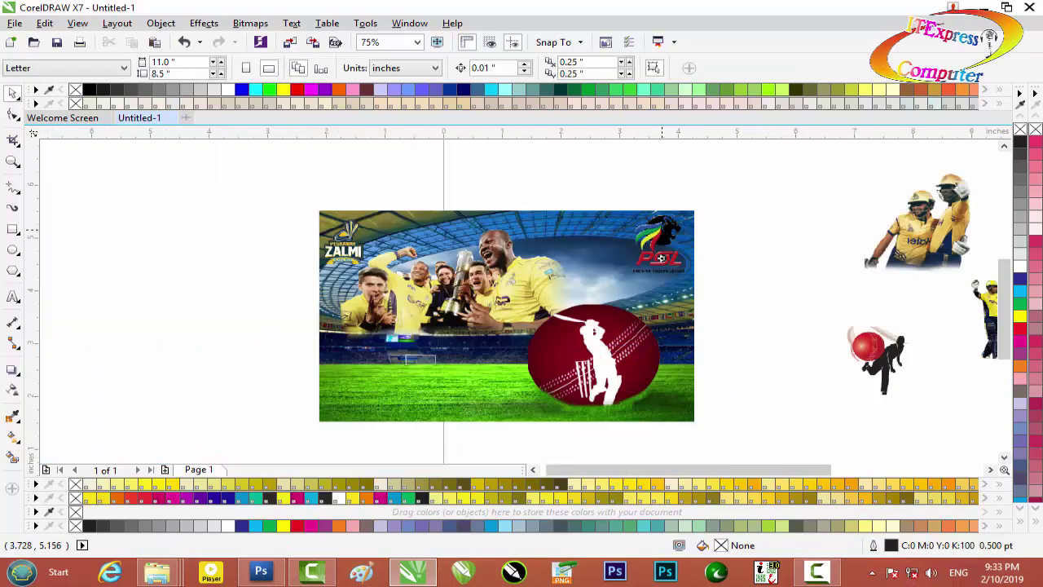
scroll(850, 236, down, 1)
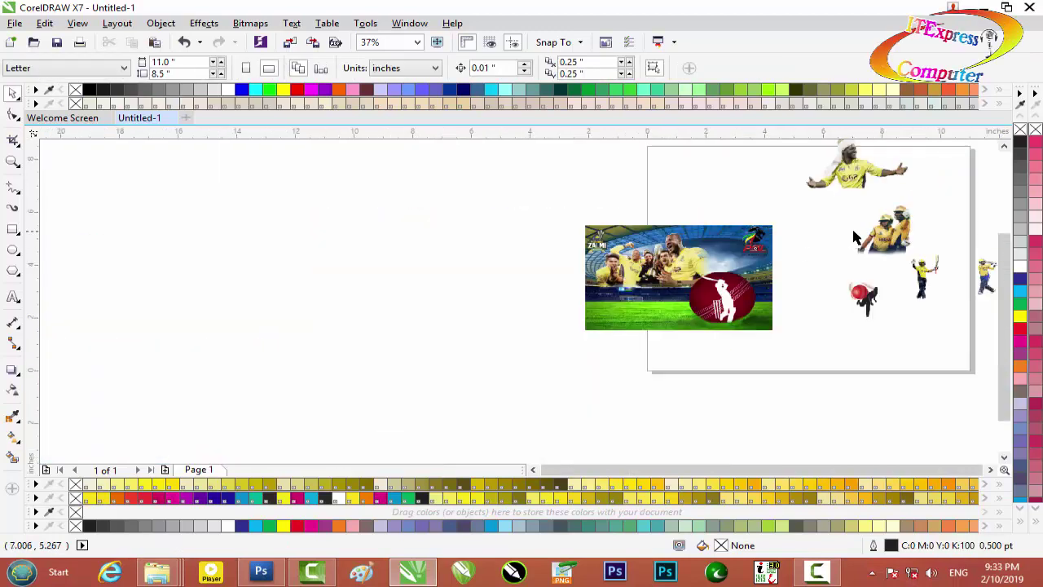
click(865, 298)
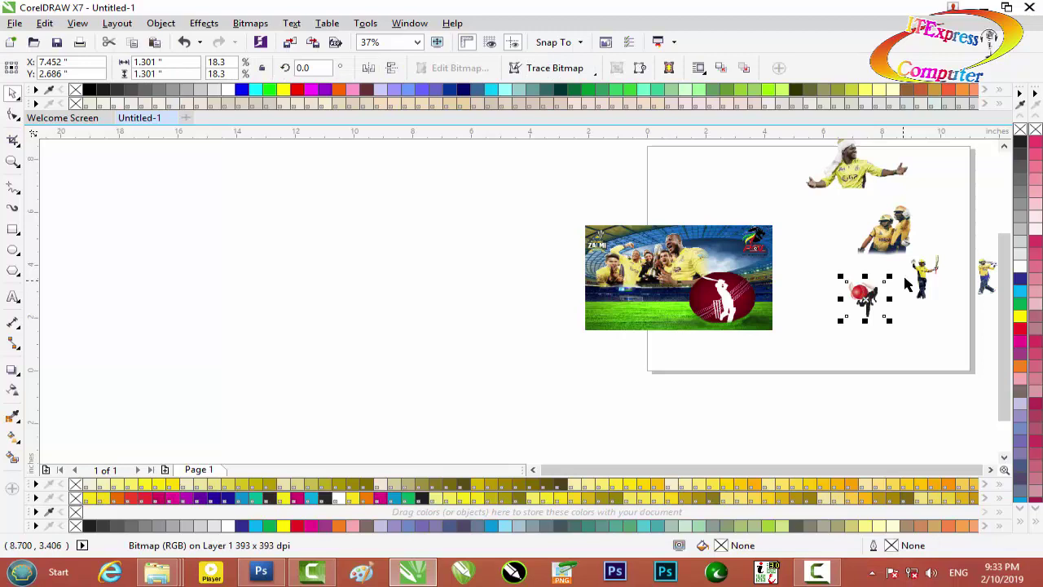
click(985, 277)
drag(819, 474, 990, 476)
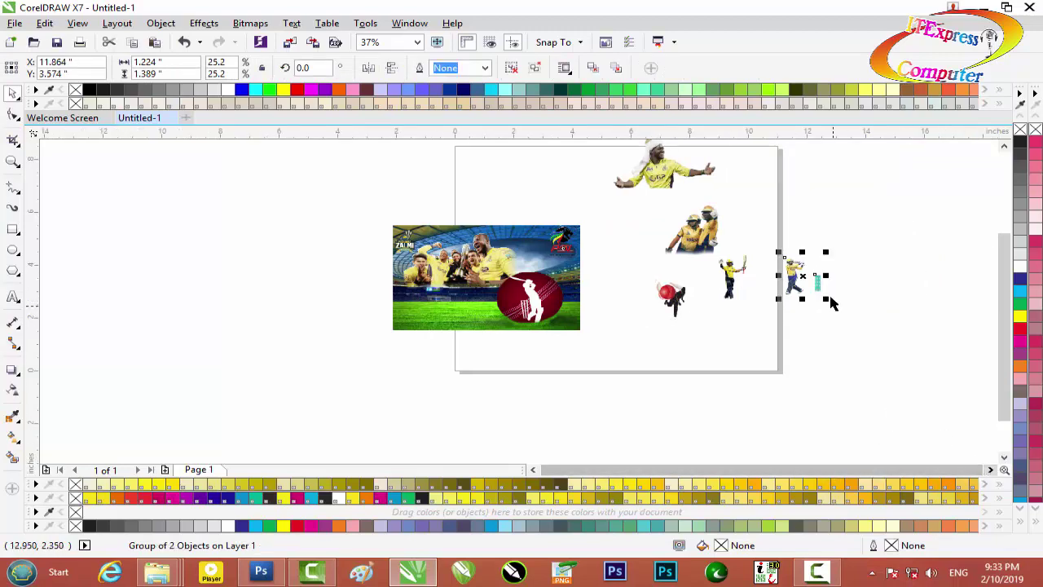
drag(805, 281, 471, 306)
scroll(471, 306, up, 3)
key(Up)
key(Up)
key(Up)
key(Up)
key(Up)
key(Up)
key(Up)
key(Up)
key(Up)
key(Up)
key(Right)
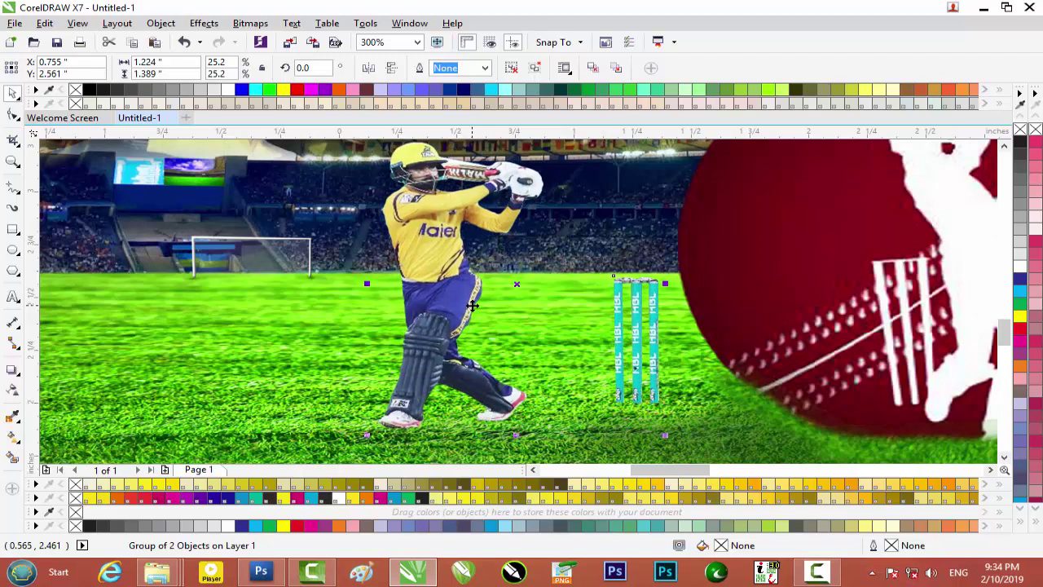
key(Right)
key(Right)
scroll(472, 305, down, 4)
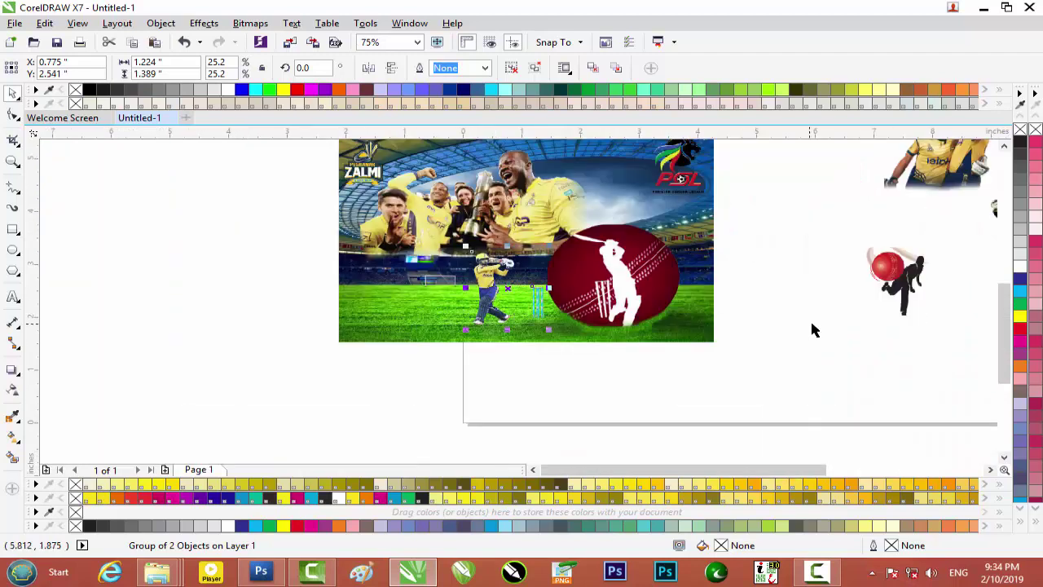
Place the batsman with the raised bat on the grass near the banner's left edge and deselect him
click(859, 270)
scroll(923, 268, down, 1)
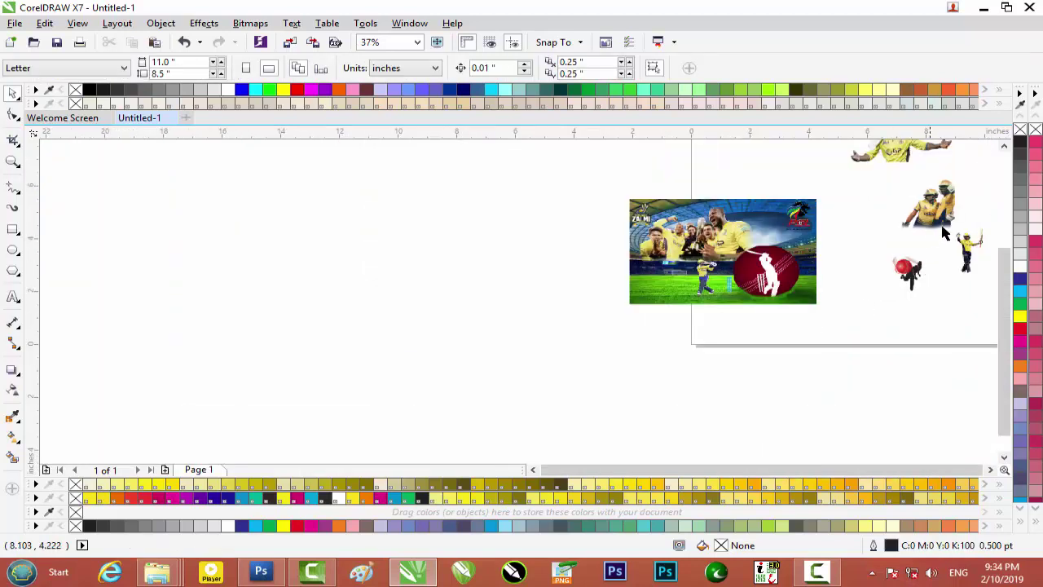
drag(966, 244, 649, 275)
scroll(649, 275, up, 2)
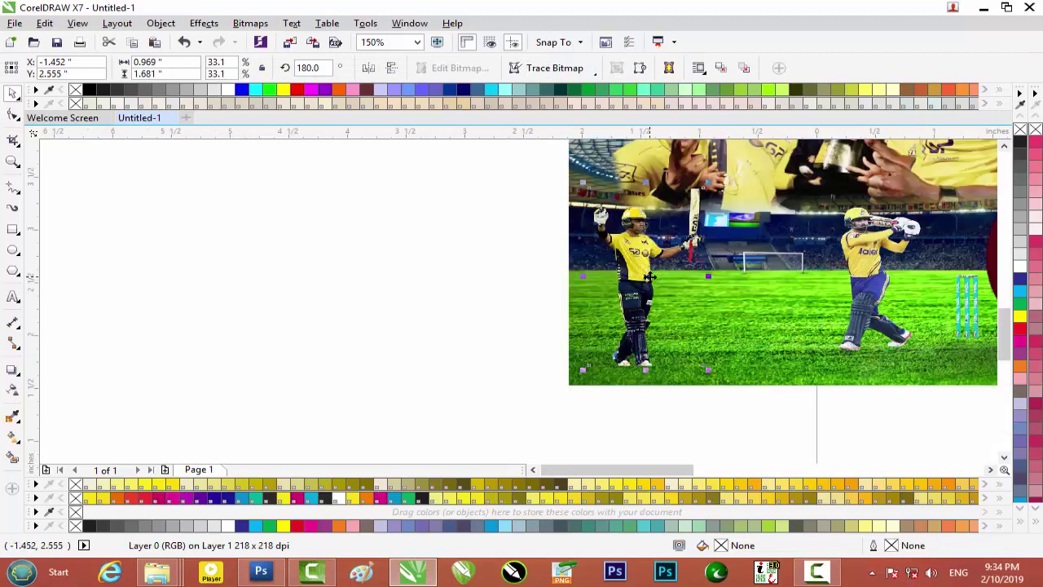
click(478, 241)
Place the bowler silhouette with the red ball between the two batsmen and shrink it to about 1.11 inches square
scroll(576, 263, down, 1)
scroll(575, 262, down, 1)
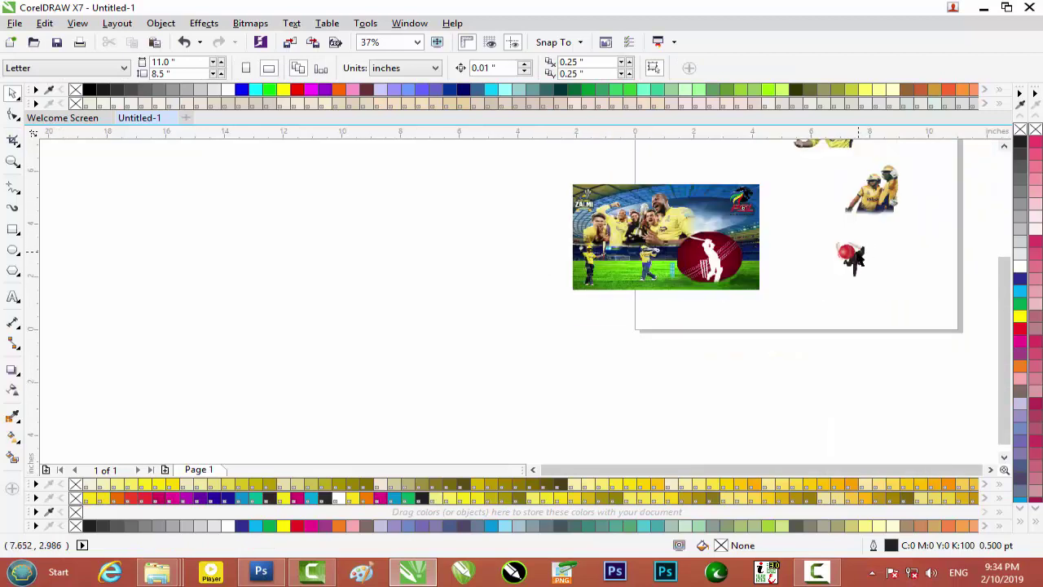
click(852, 257)
drag(852, 257, 620, 274)
scroll(620, 274, up, 2)
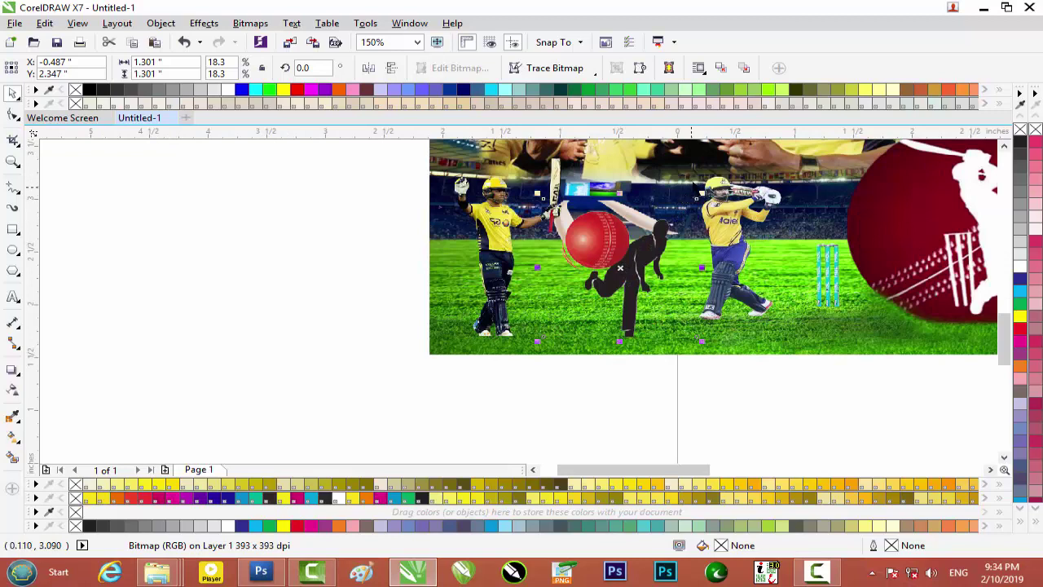
drag(698, 196, 690, 203)
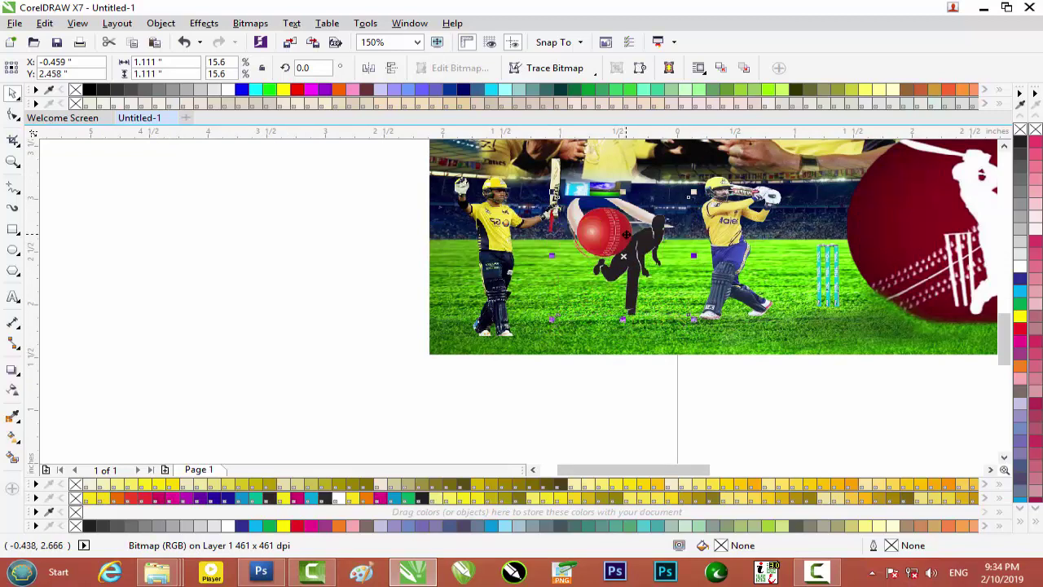
scroll(624, 237, down, 2)
click(825, 286)
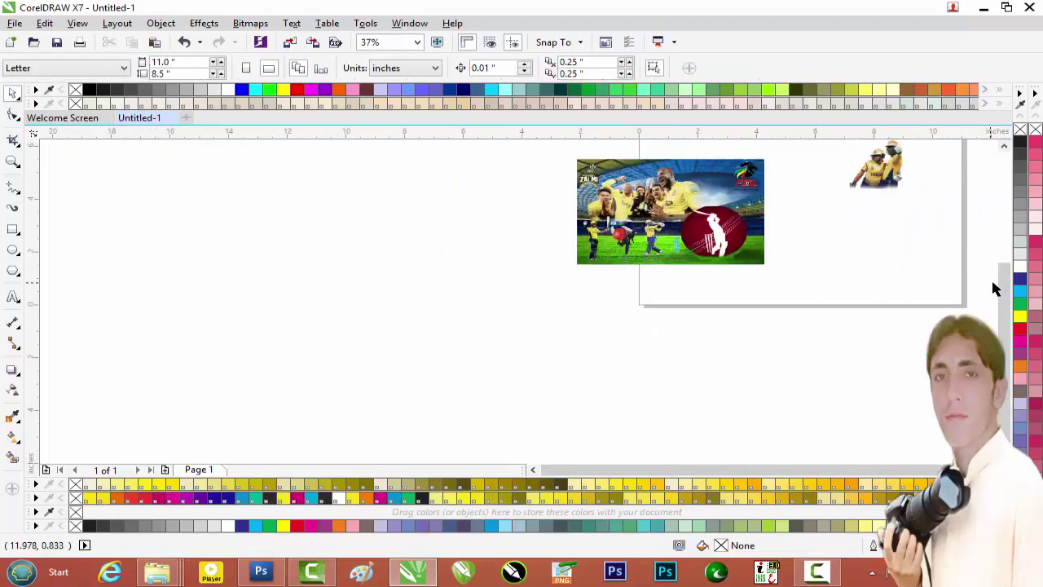
Delete the photo of the player with outstretched arms from the artwork
scroll(1003, 289, up, 2)
mouse_move(713, 308)
mouse_down()
mouse_move(766, 282)
mouse_move(709, 306)
mouse_up()
scroll(710, 268, up, 2)
drag(909, 437, 914, 415)
scroll(689, 297, down, 2)
scroll(690, 297, up, 2)
scroll(690, 297, down, 1)
drag(689, 297, 866, 291)
key(Delete)
scroll(861, 296, down, 1)
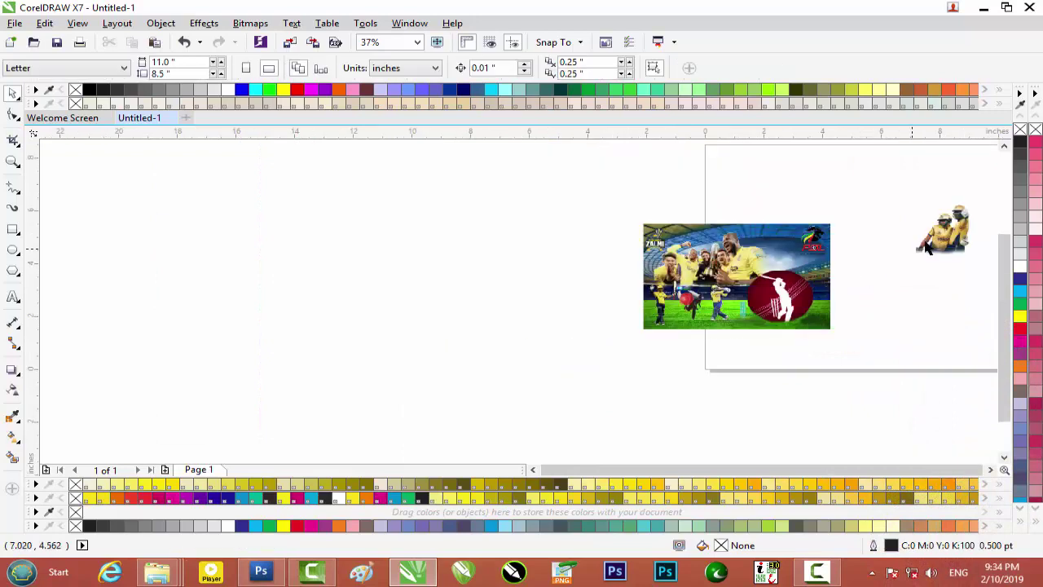
Place the two-player photo in the banner's lower-right corner over the red ball, with its base on the banner's bottom edge
click(943, 233)
drag(942, 233, 794, 291)
scroll(791, 296, up, 1)
scroll(805, 379, up, 4)
scroll(794, 292, down, 4)
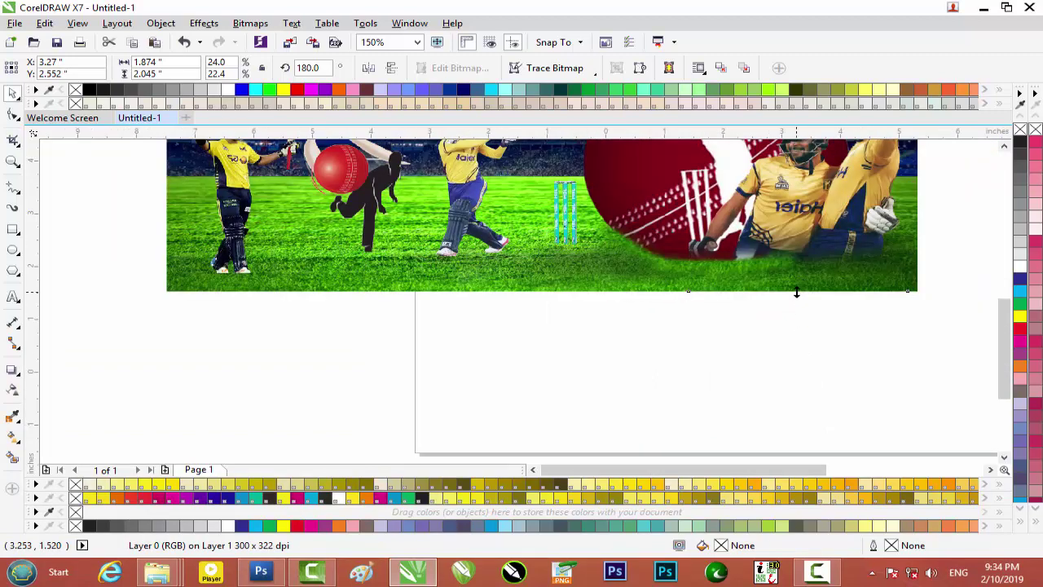
click(843, 316)
Examine the assembled banner as a whole and check the placement of the logos and players
scroll(751, 258, down, 2)
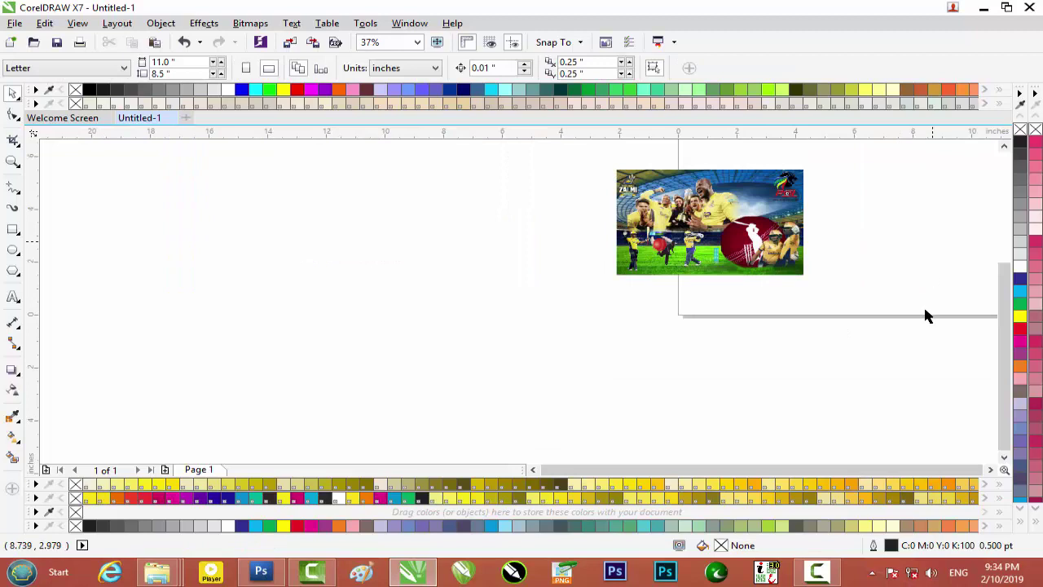
scroll(989, 471, right, 2)
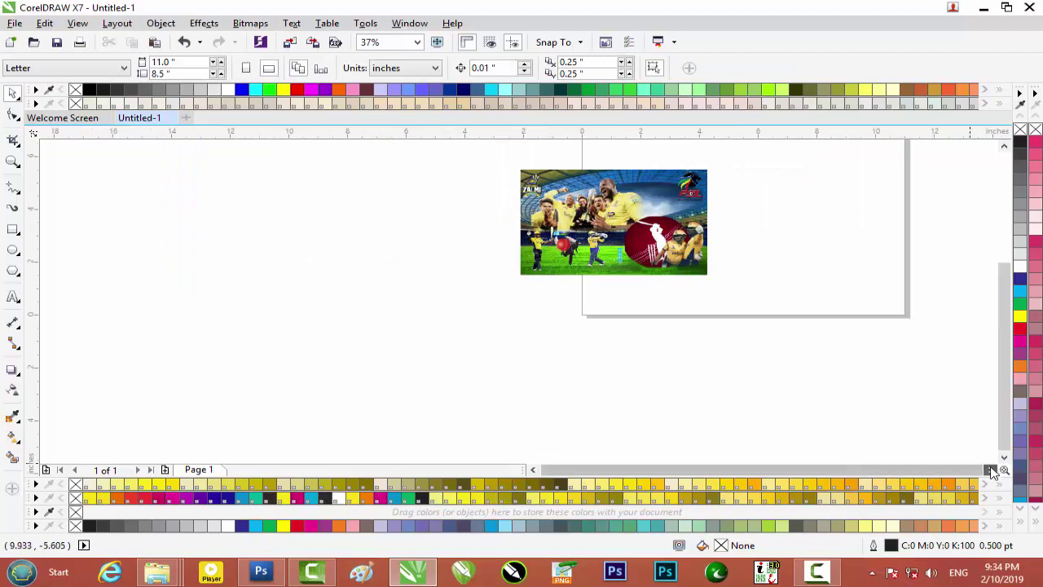
click(1005, 147)
scroll(752, 263, down, 1)
scroll(752, 263, up, 1)
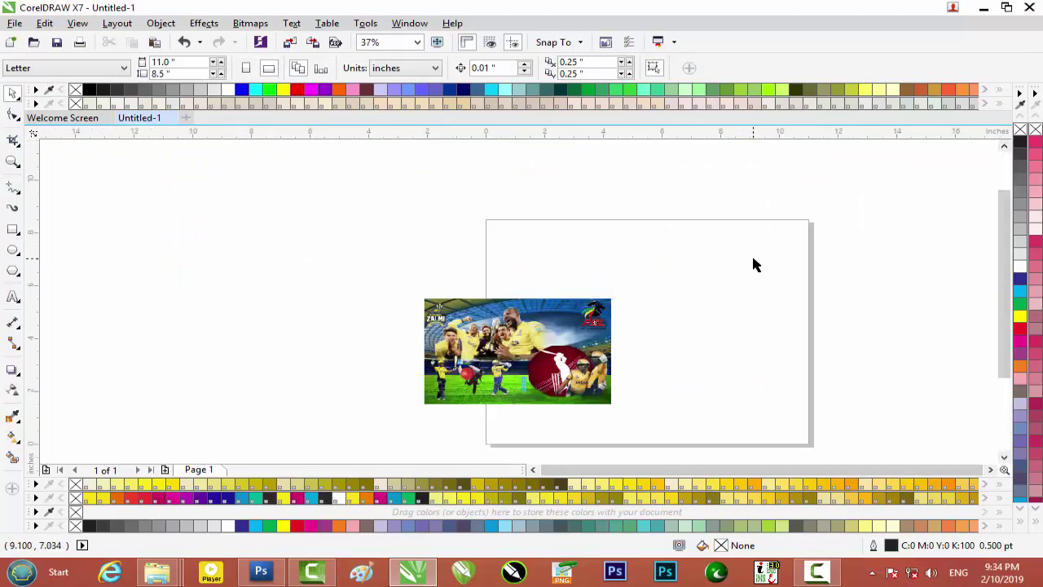
scroll(749, 263, up, 1)
scroll(748, 263, down, 1)
scroll(461, 362, up, 1)
scroll(461, 362, up, 1)
scroll(461, 362, down, 1)
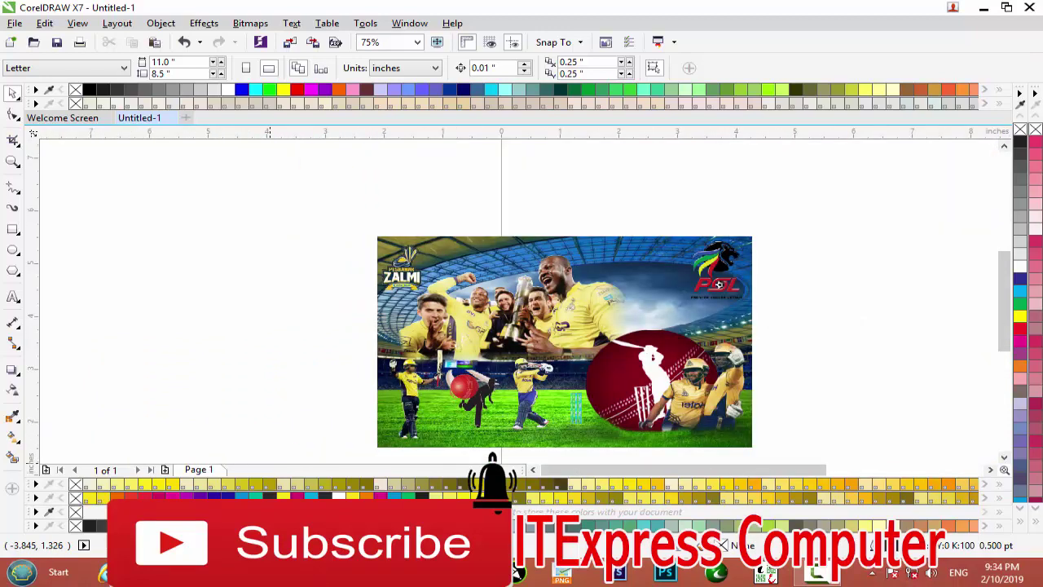